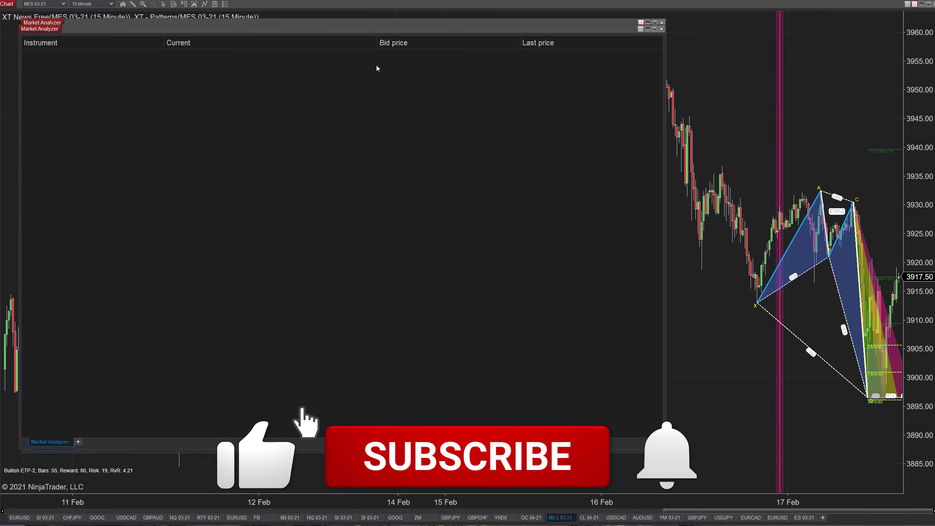
Shift the Market Analyzer window and bring up the Add Instrument(s) Futures list.
drag(176, 32, 178, 29)
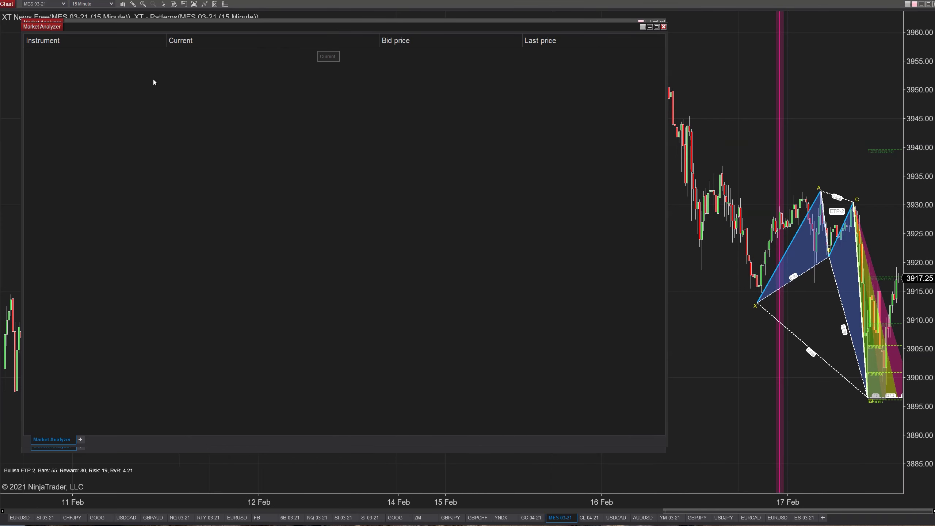
right_click(125, 78)
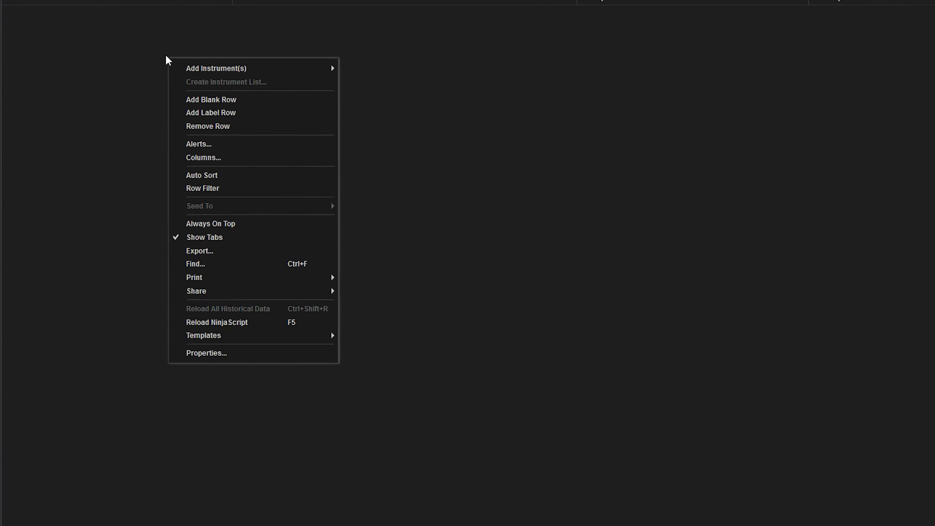
mouse_move(140, 89)
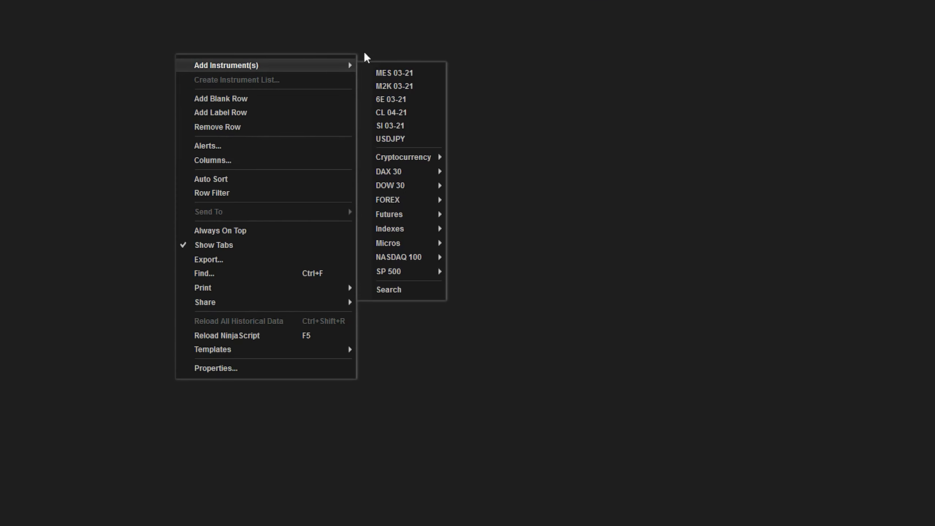
mouse_move(346, 65)
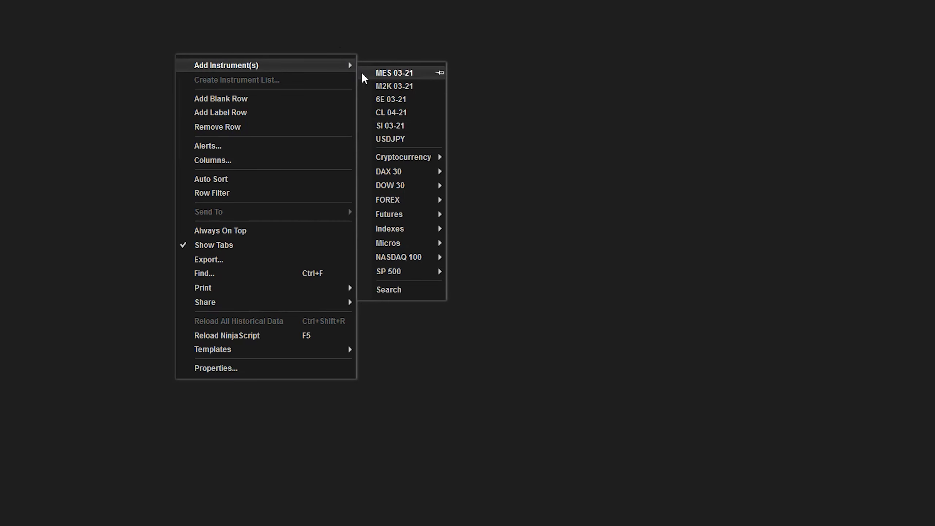
mouse_move(411, 214)
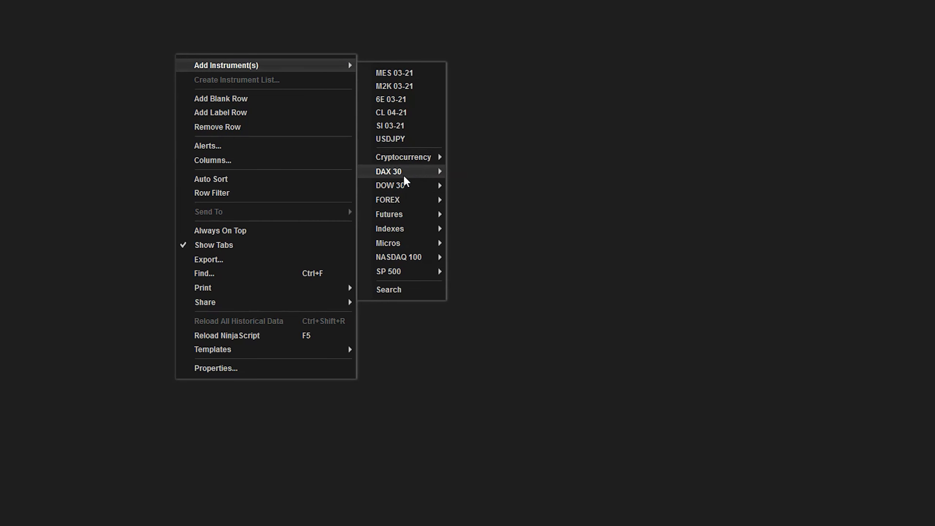
mouse_move(388, 163)
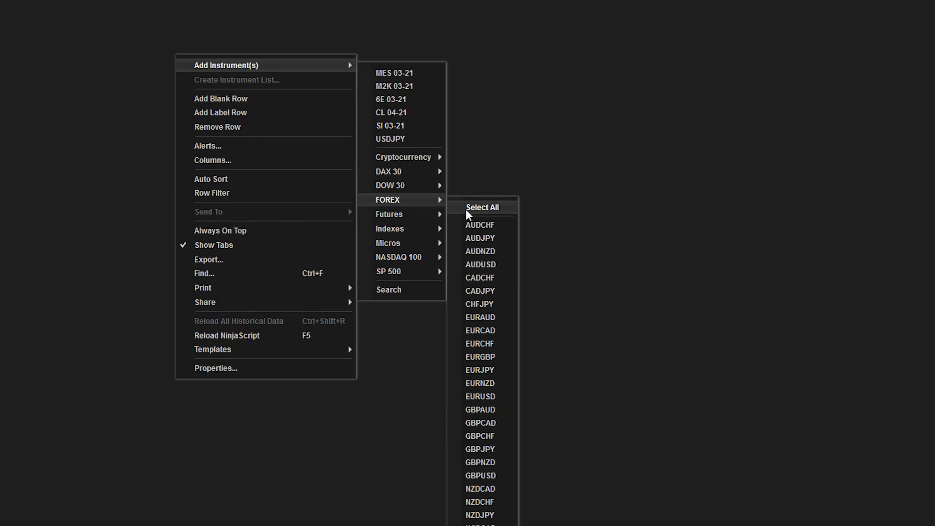
Add all futures contracts, then all forex pairs from AUDCHF to USDJPY, as rows.
click(464, 222)
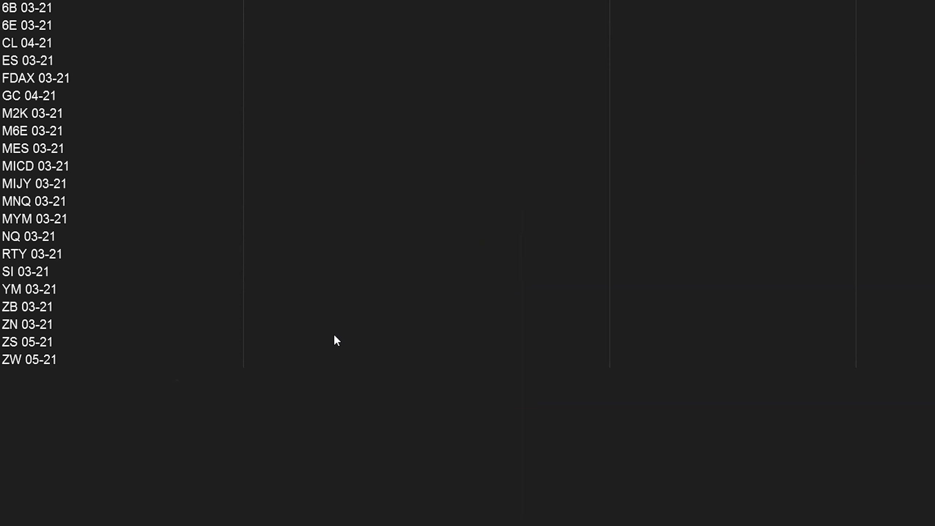
right_click(205, 492)
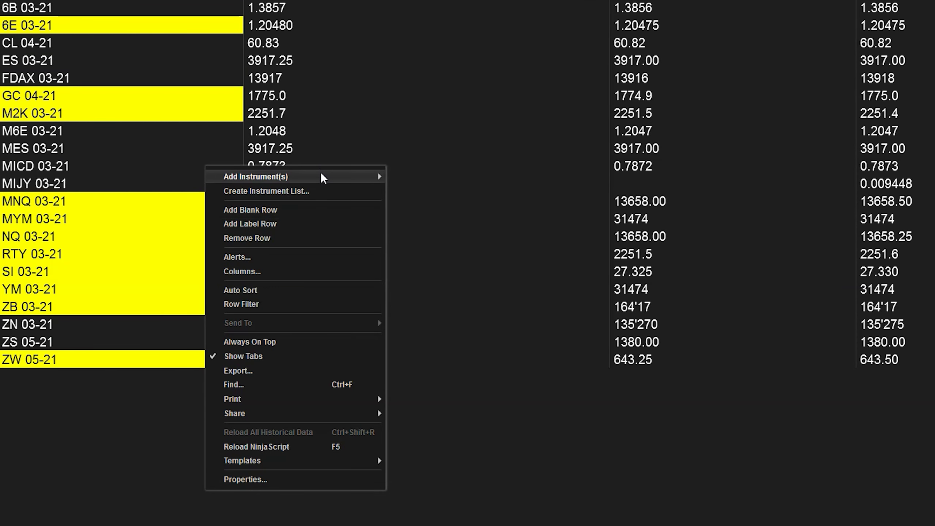
mouse_move(323, 178)
mouse_move(434, 311)
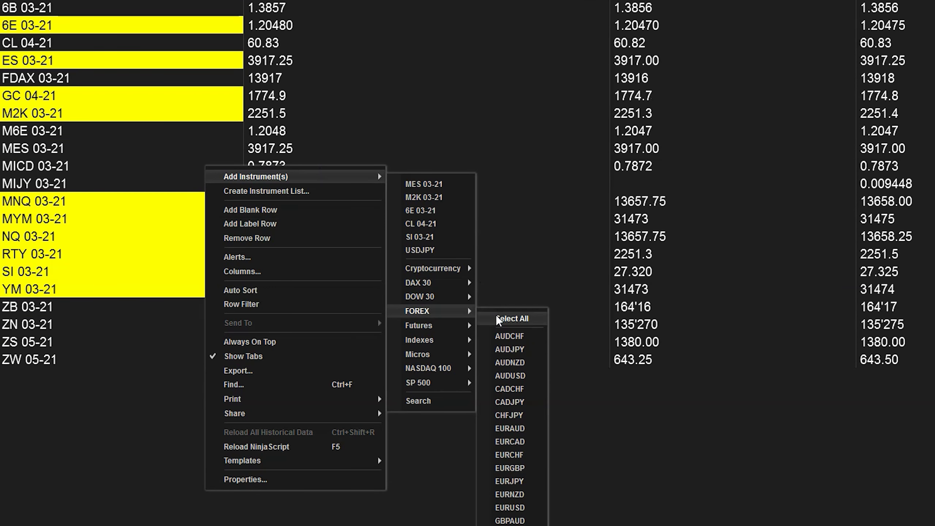
click(512, 319)
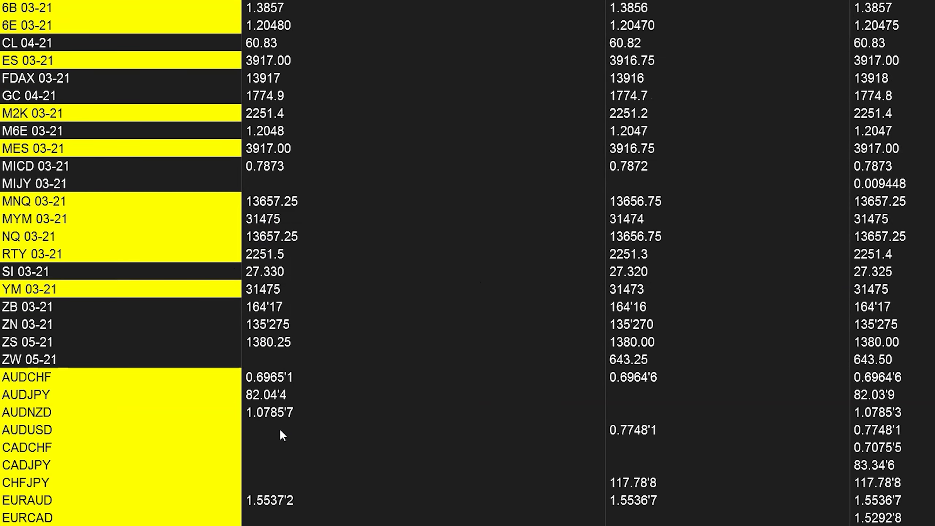
Add all cryptocurrency pairs, BCHEUR through LTCUSD, below the forex rows.
right_click(186, 296)
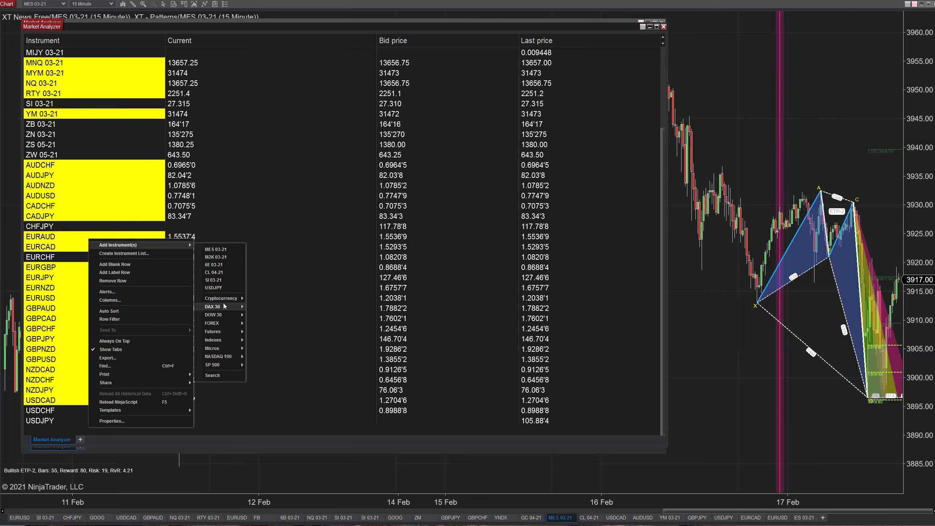
mouse_move(224, 300)
click(254, 304)
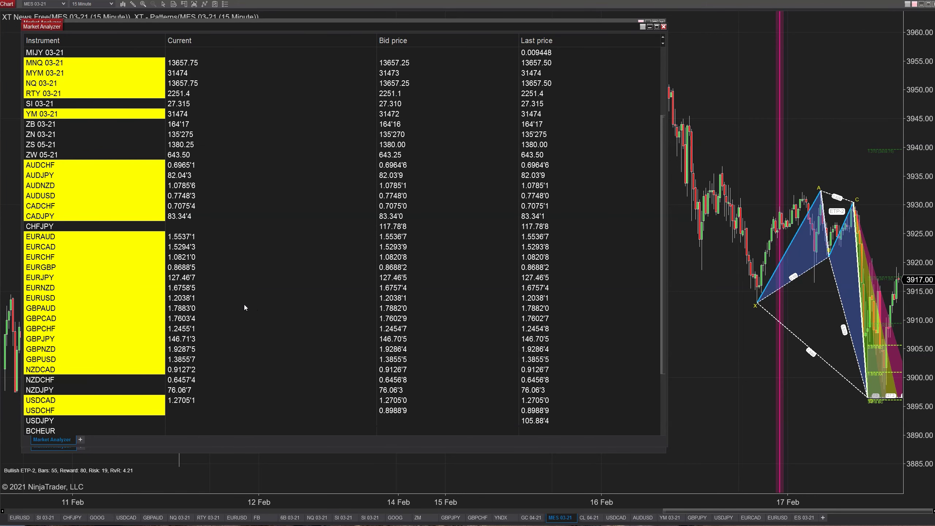
scroll(199, 343, down, 3)
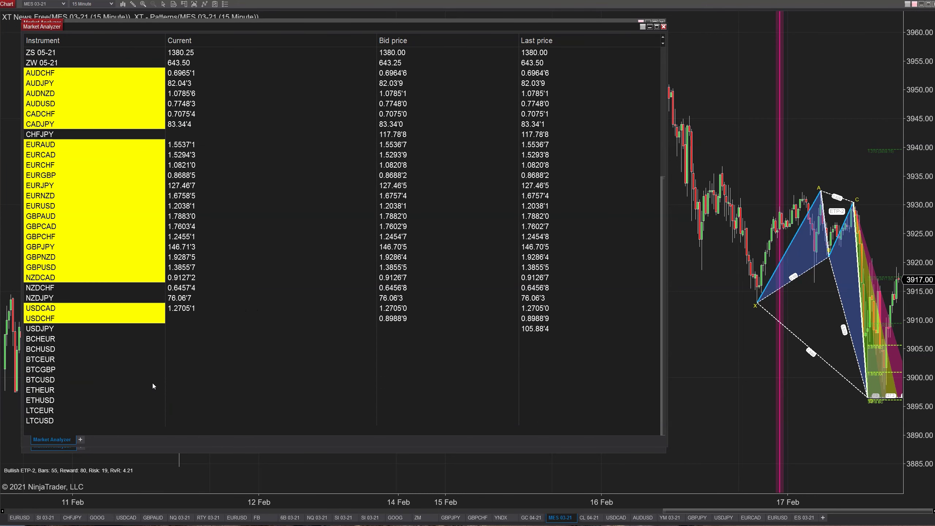
Browse the instrument groups again and close the list without adding anything.
right_click(79, 433)
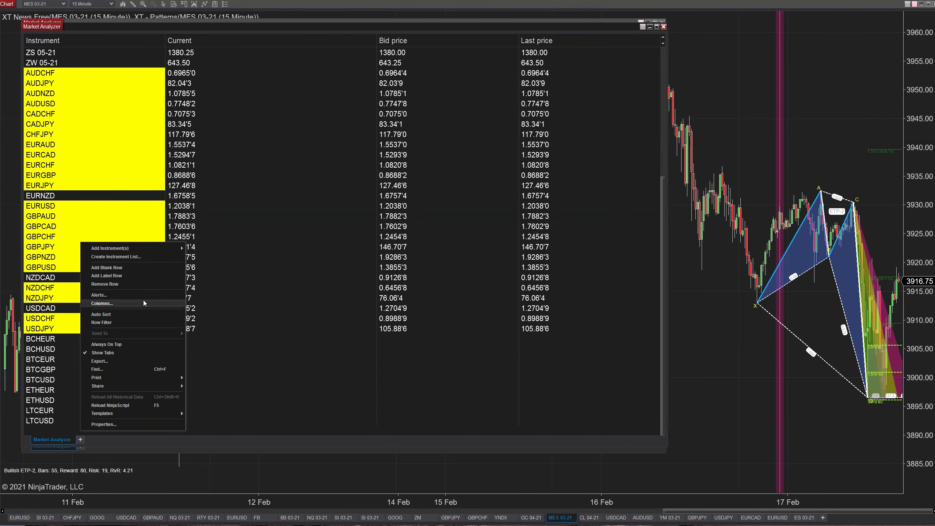
mouse_move(148, 249)
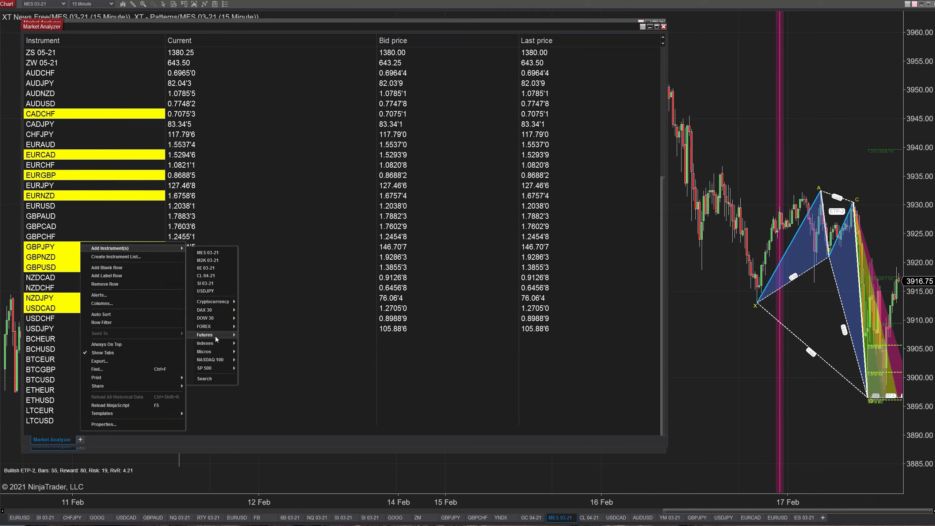
mouse_move(216, 353)
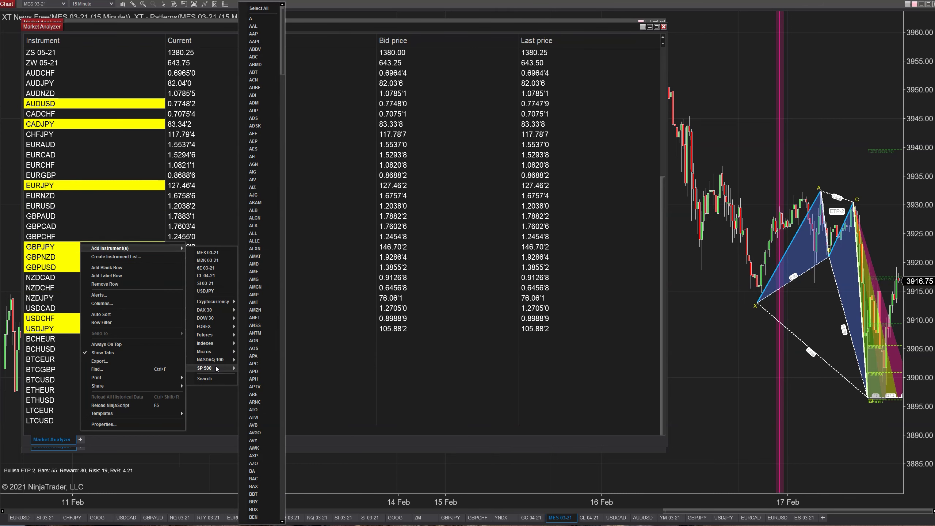
click(221, 352)
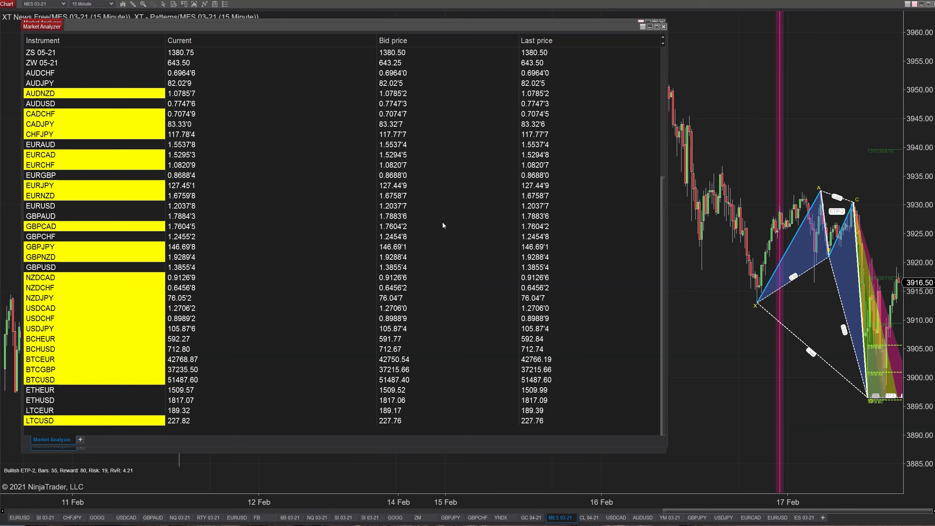
Insert a label row at the top and rename it FUTURES.
right_click(162, 52)
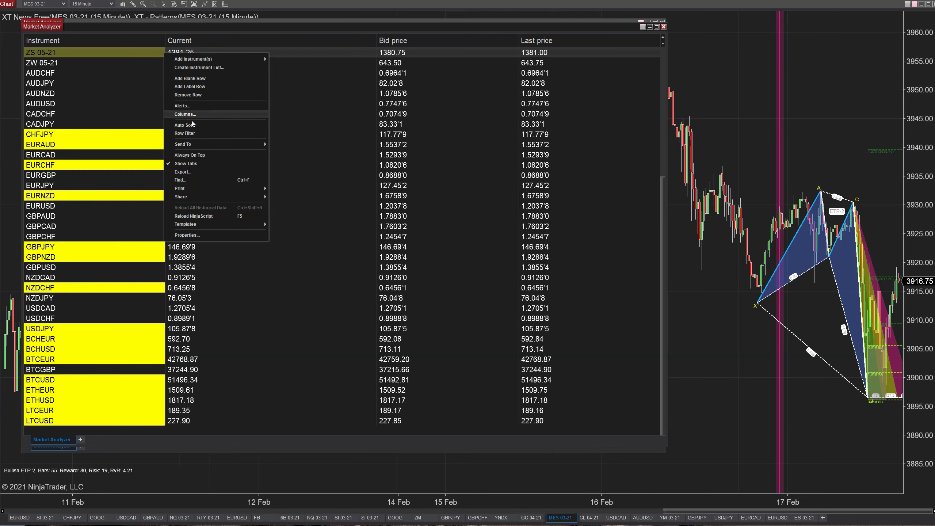
click(195, 88)
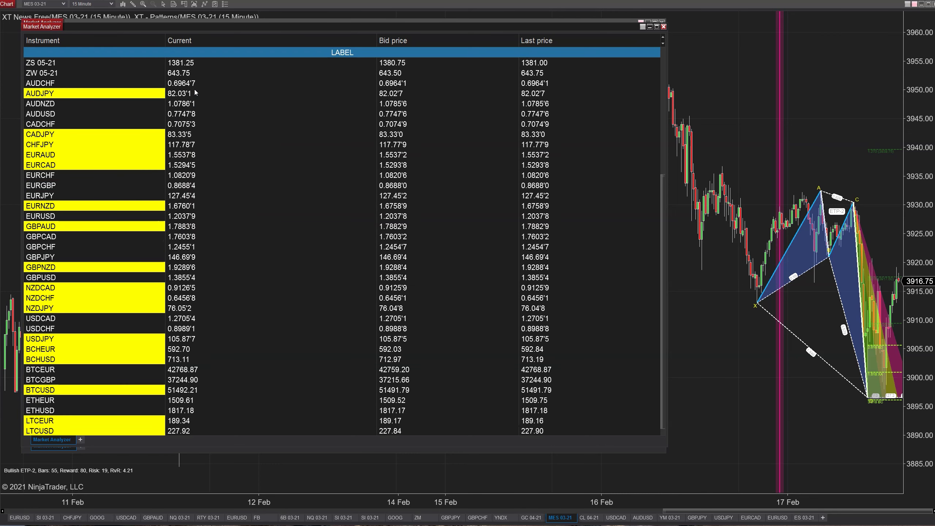
click(336, 52)
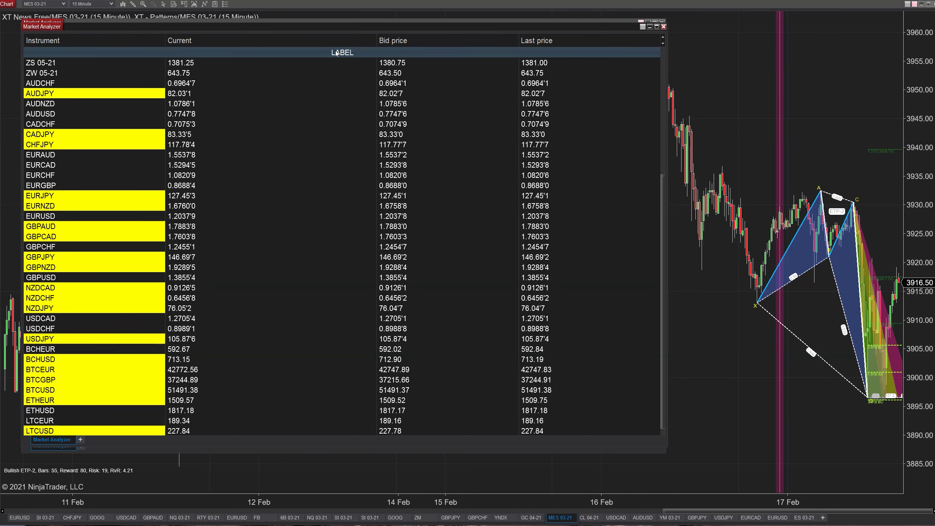
click(336, 53)
key(BackSpace)
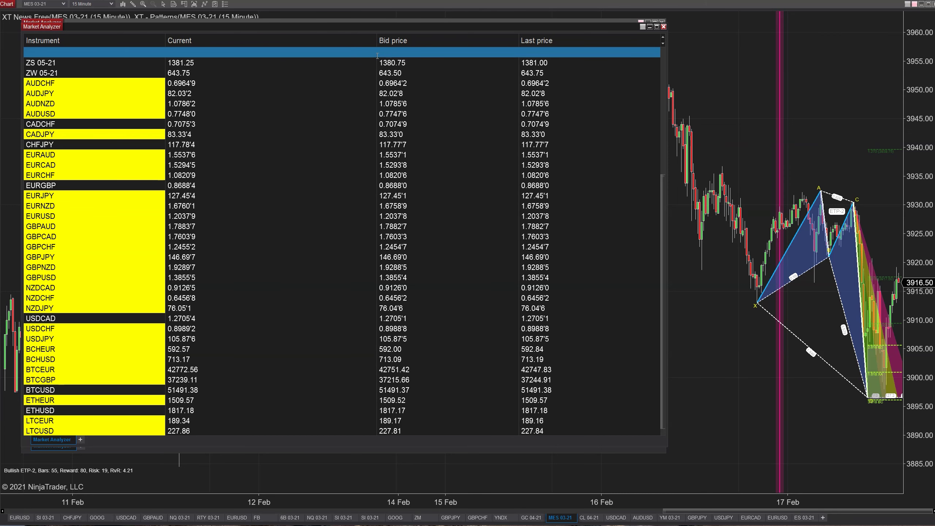
text(FUTURES)
key(Return)
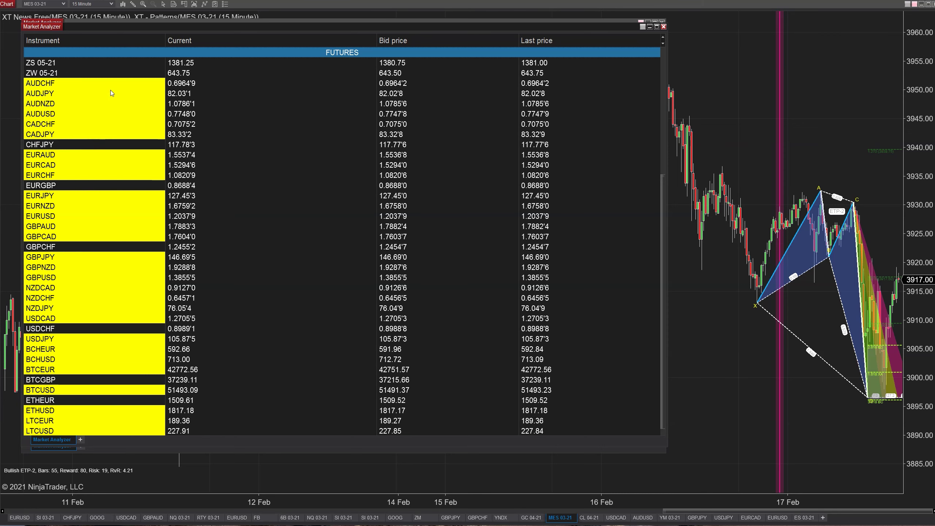
Insert two more label rows above it, named FOREX and CRYPTO.
right_click(146, 51)
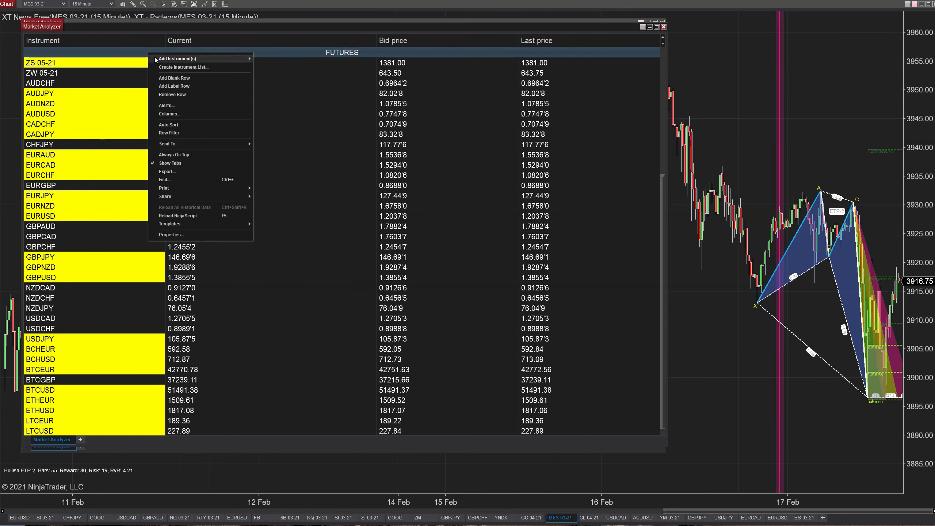
click(179, 90)
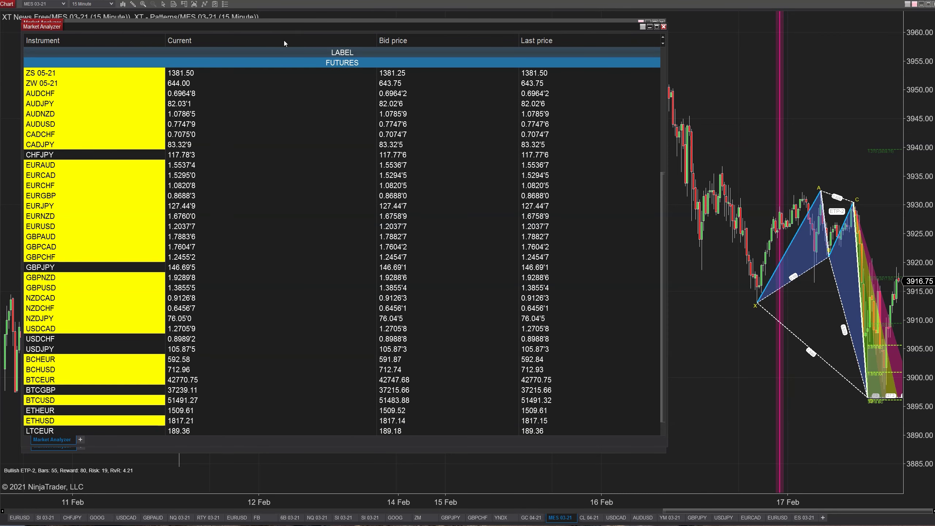
double_click(290, 53)
text(FOREX)
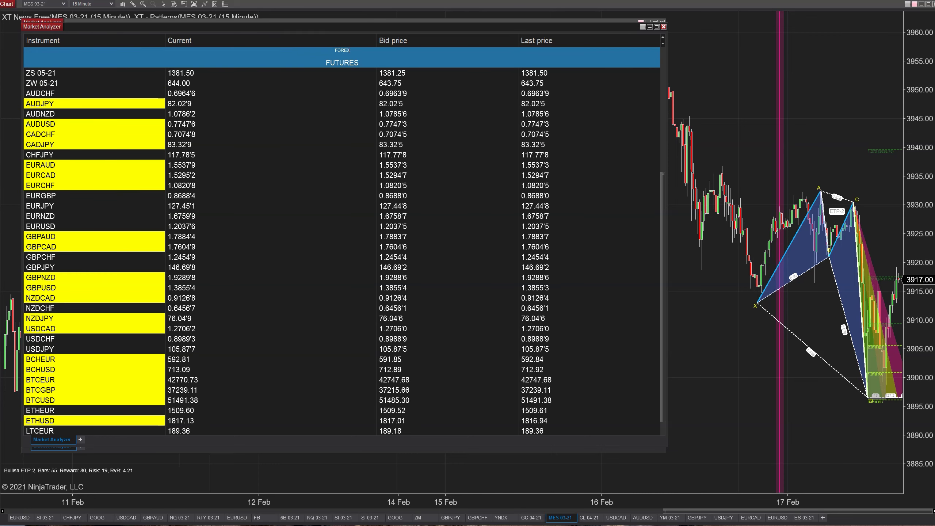
right_click(299, 56)
click(346, 76)
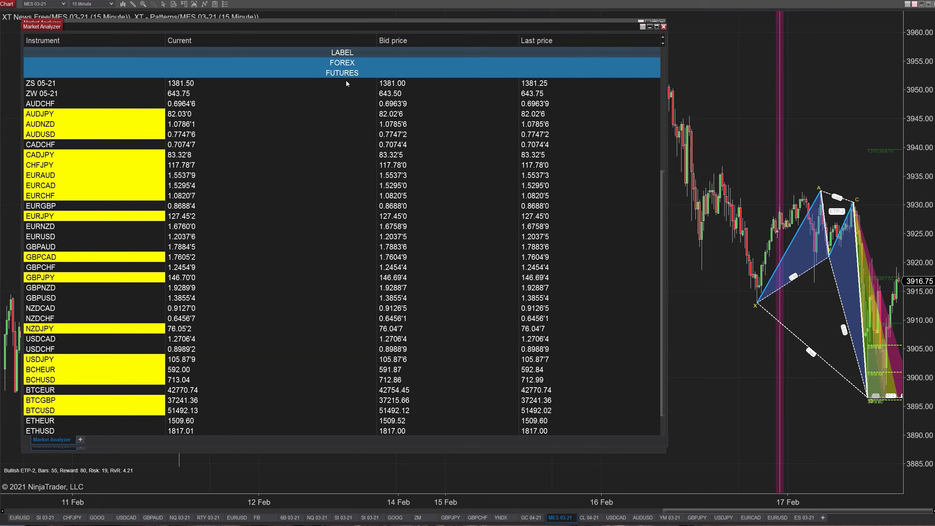
double_click(363, 53)
text(CRYPTO)
Add another label row above CRYPTO named STOCKS.
right_click(365, 57)
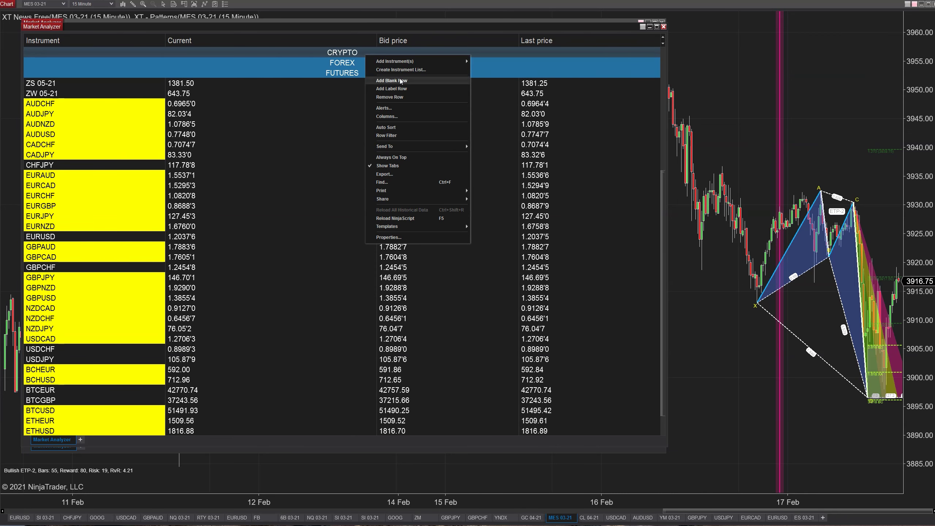
click(392, 88)
double_click(332, 50)
text(STOCKS)
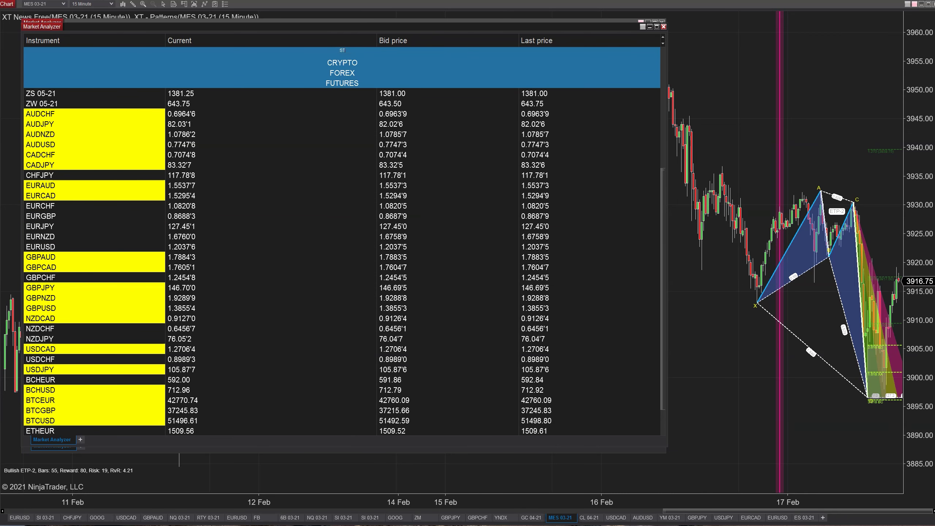
key(Return)
right_click(332, 51)
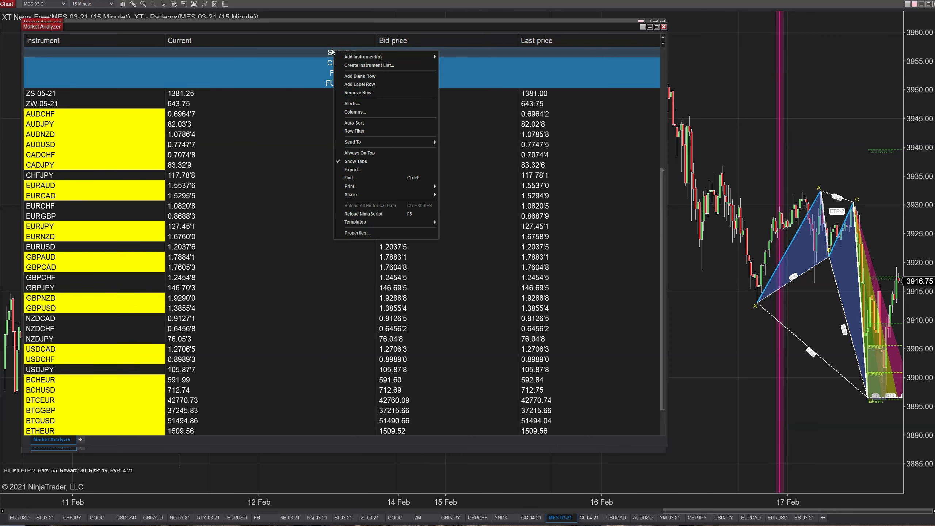
click(373, 232)
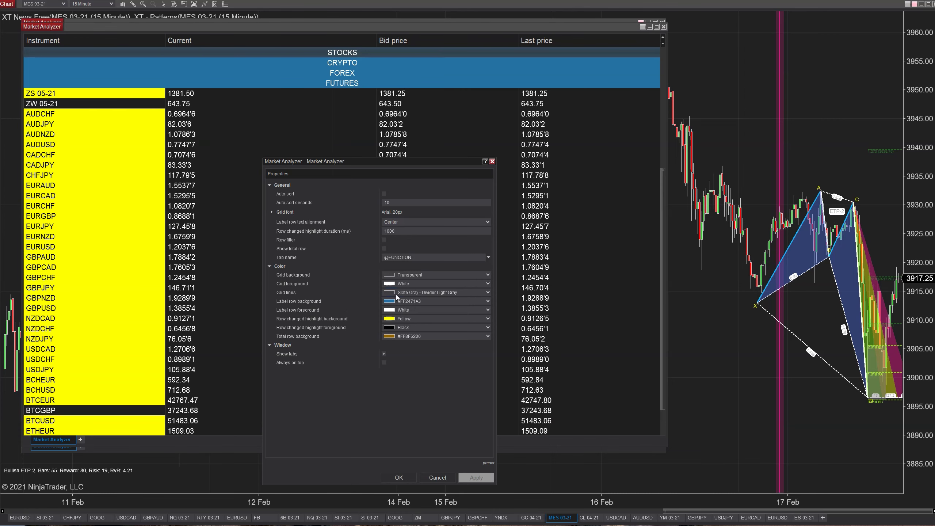
click(488, 302)
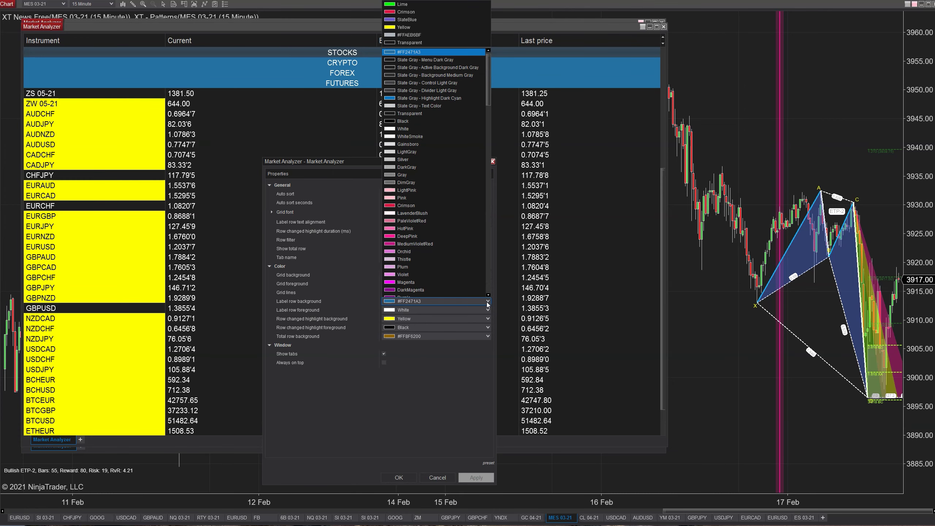
scroll(471, 258, down, 1)
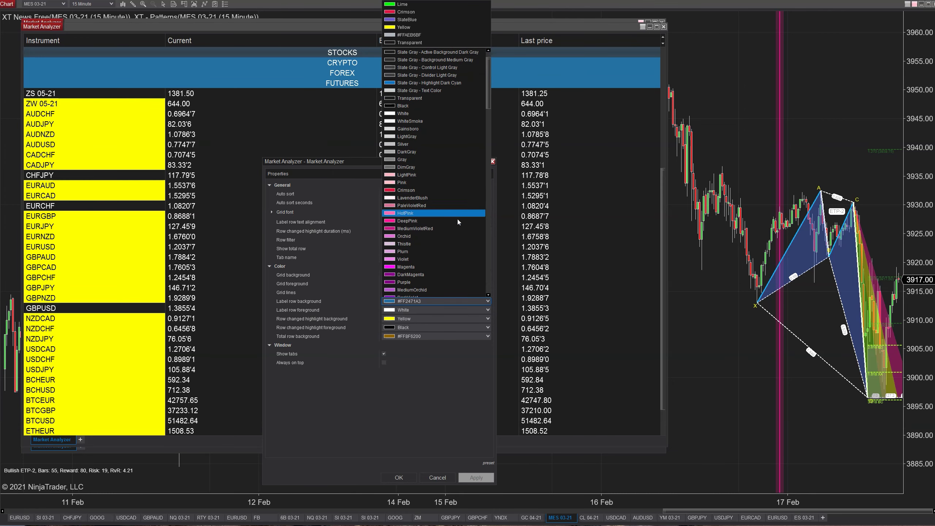
click(429, 479)
click(428, 478)
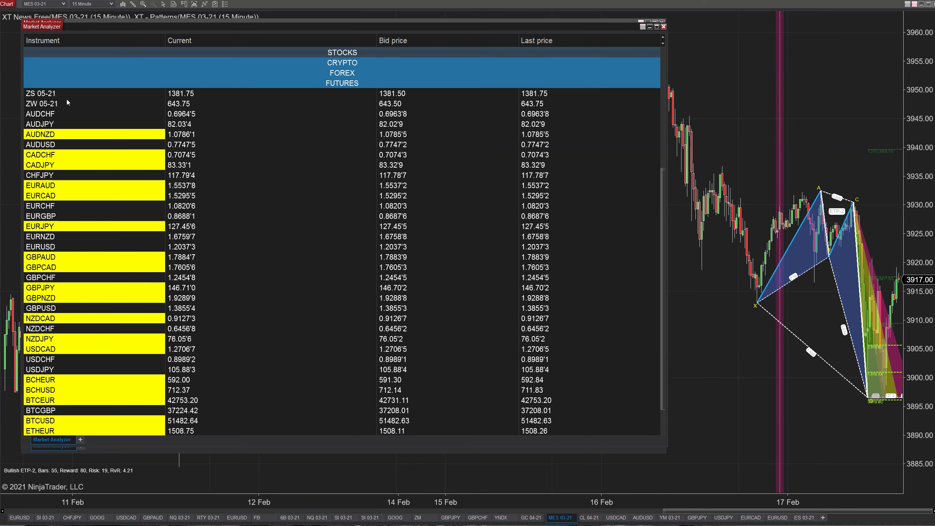
Drag the FOREX label above GBPUSD and the CRYPTO label above BCHEUR.
click(70, 84)
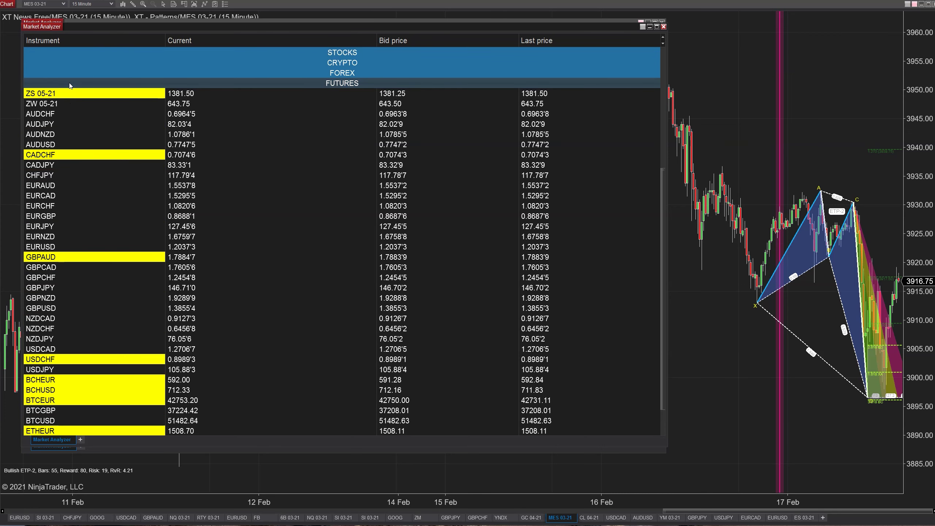
click(146, 72)
drag(124, 300, 124, 299)
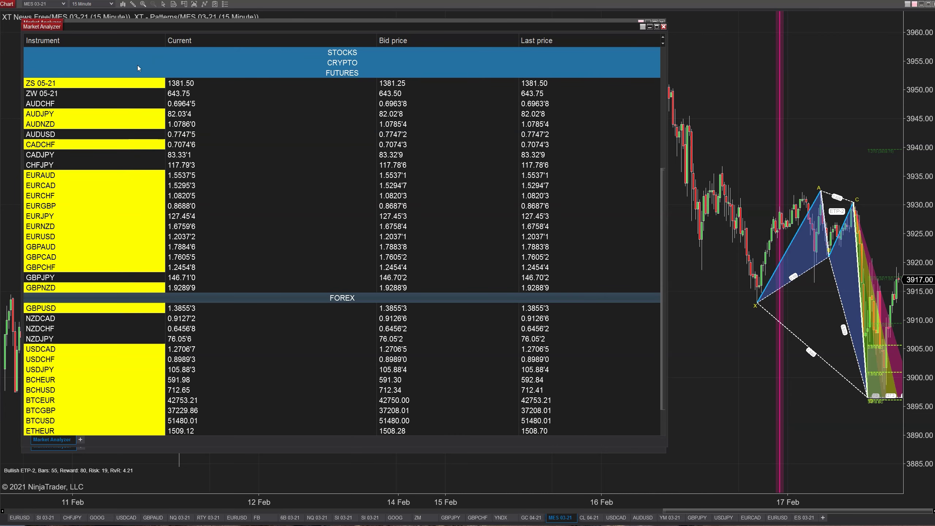
drag(134, 59, 142, 373)
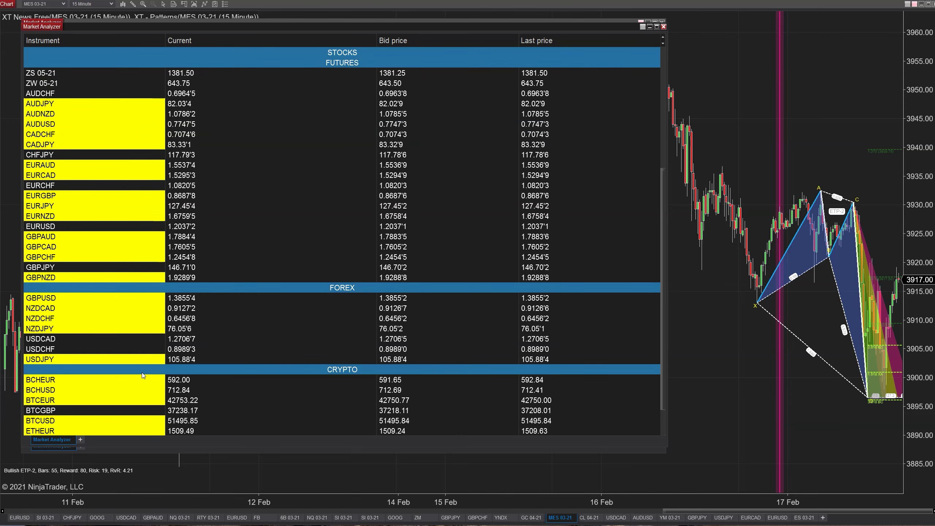
Add a blank row under the STOCKS label for NFLX.
scroll(184, 424, down, 2)
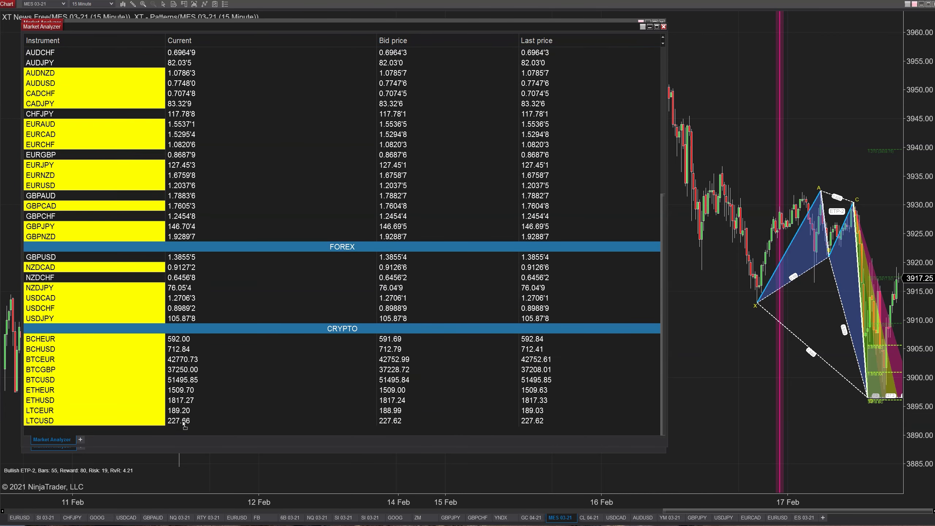
scroll(177, 422, down, 1)
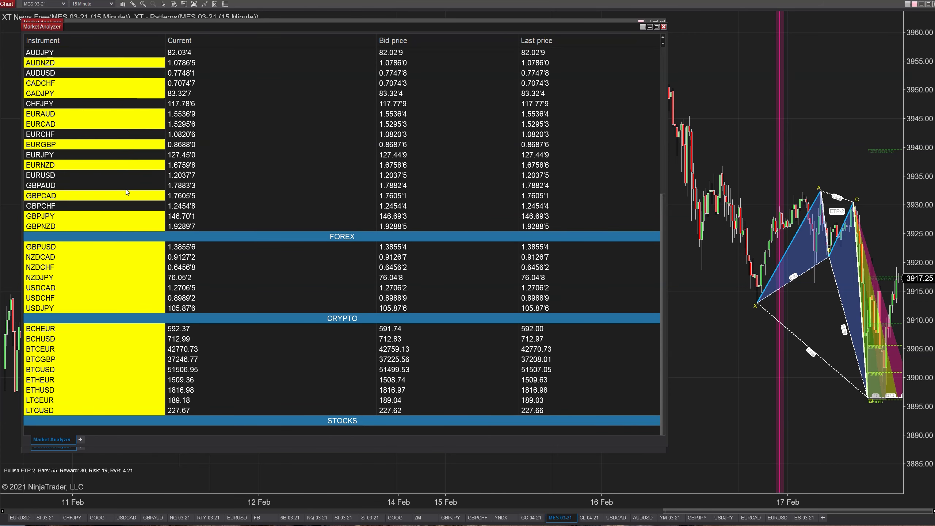
scroll(126, 190, up, 8)
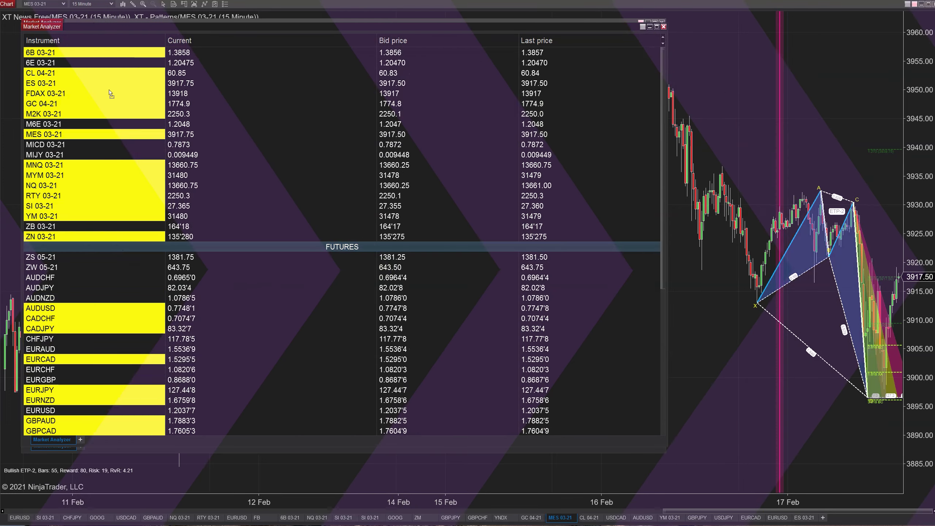
scroll(105, 147, down, 4)
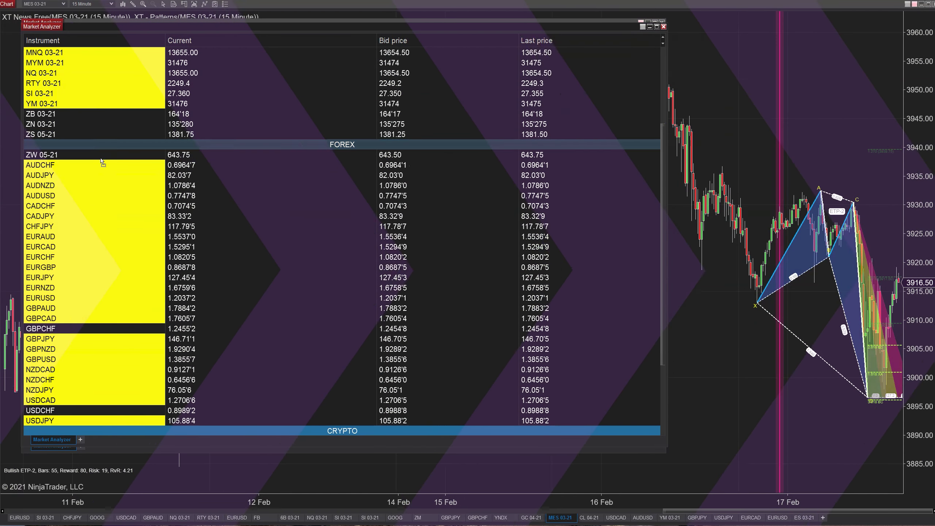
scroll(102, 162, down, 4)
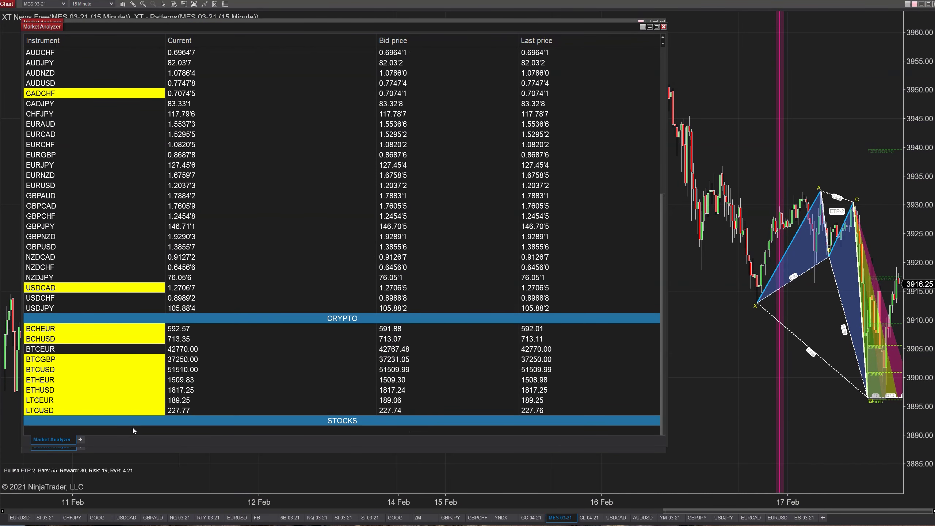
right_click(133, 429)
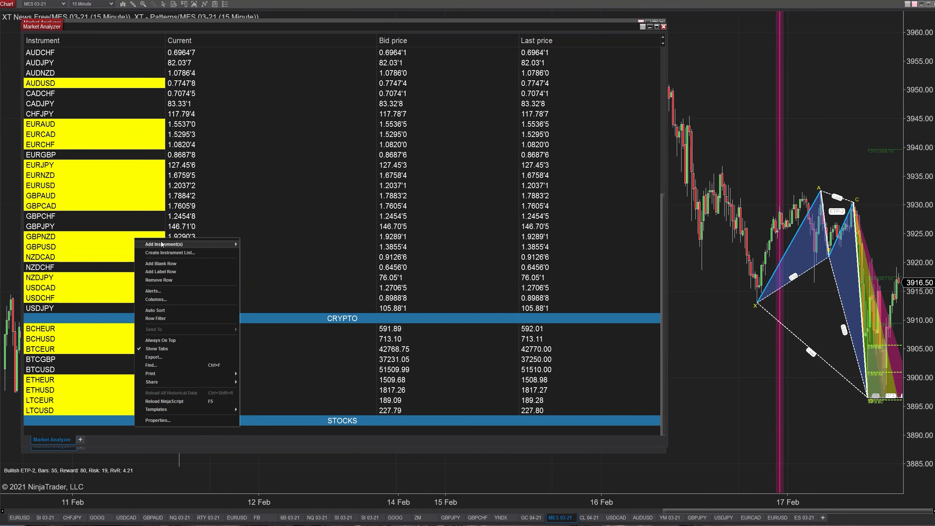
click(163, 265)
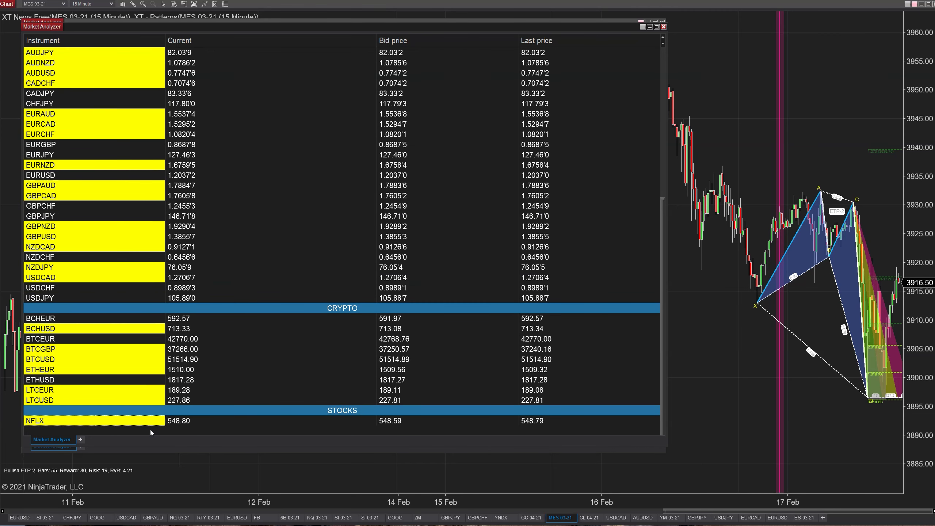
scroll(215, 346, up, 8)
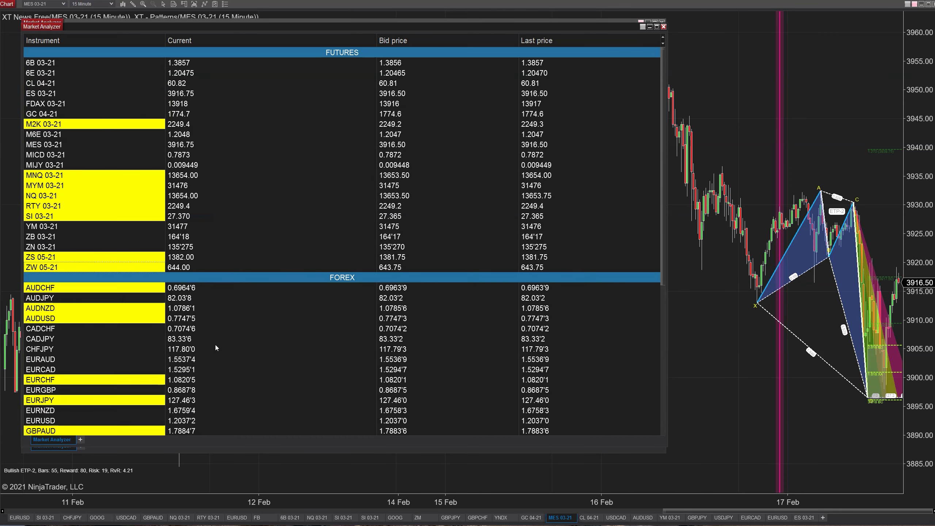
scroll(214, 345, down, 8)
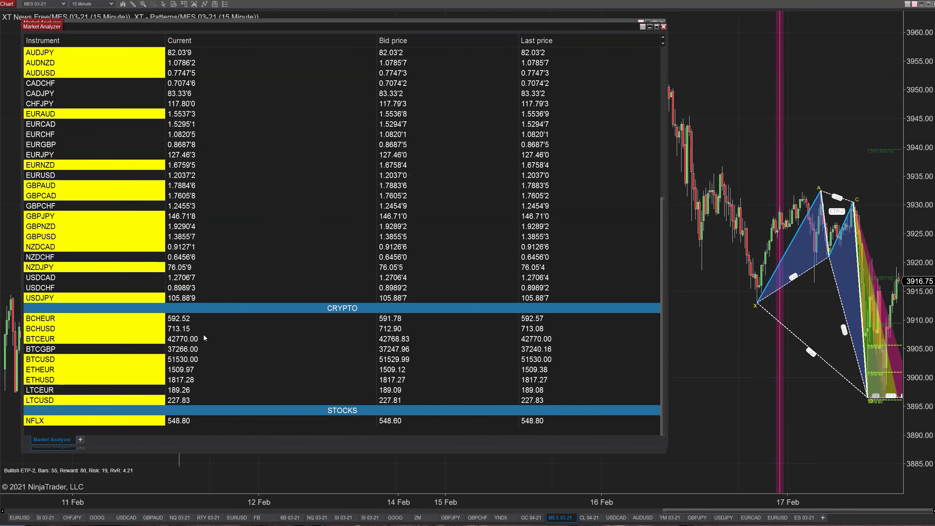
right_click(174, 410)
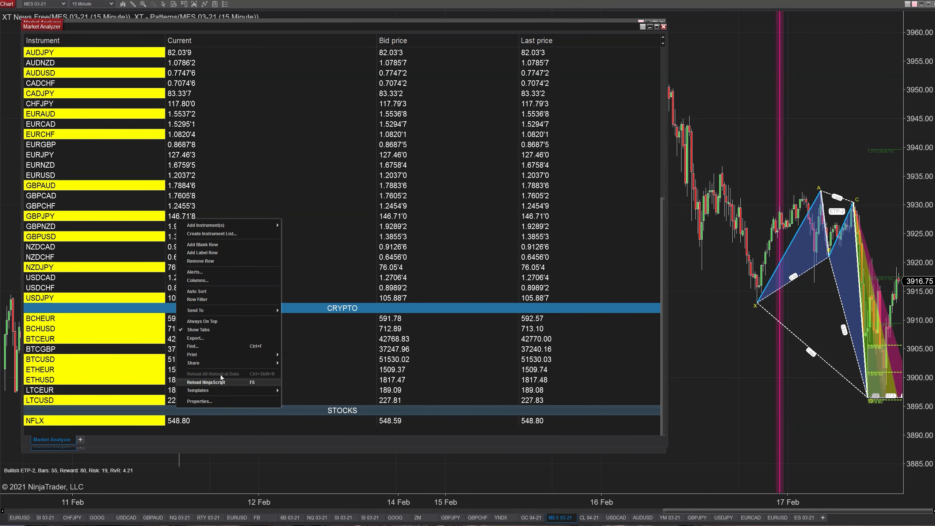
mouse_move(242, 391)
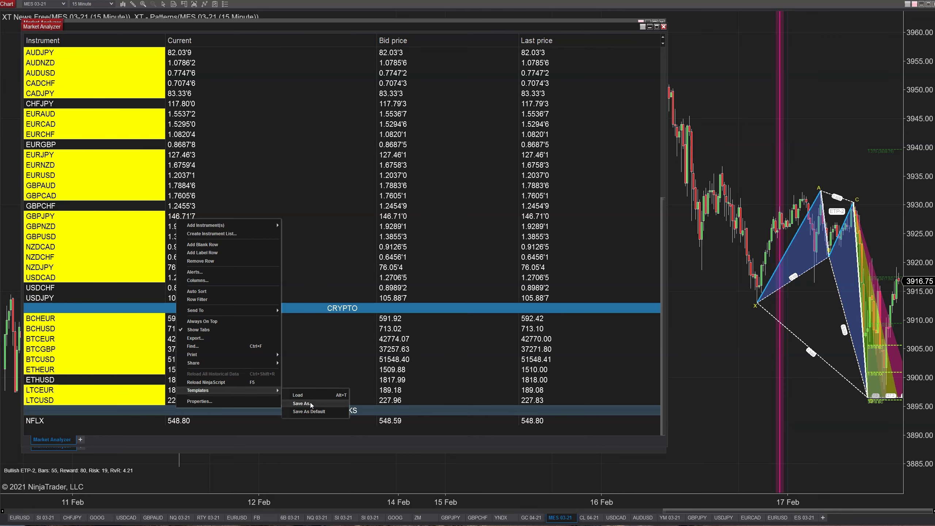
click(310, 402)
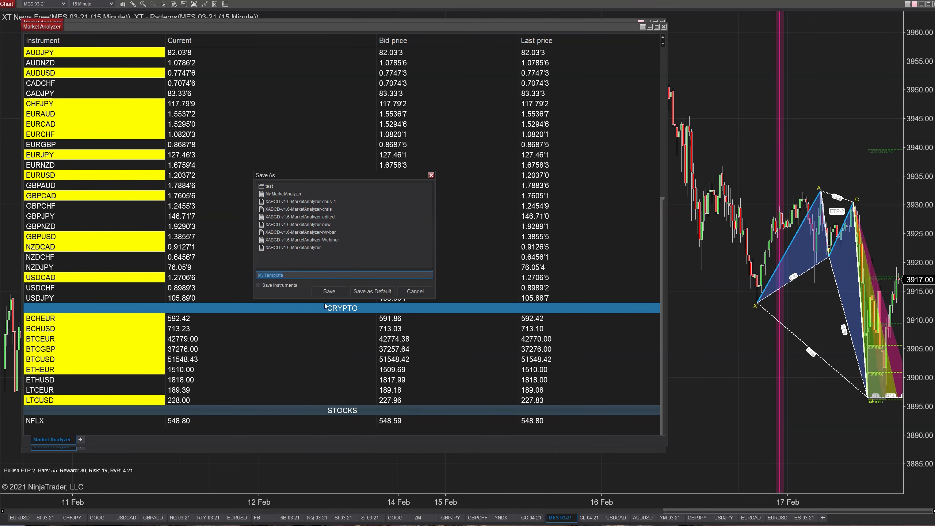
click(273, 286)
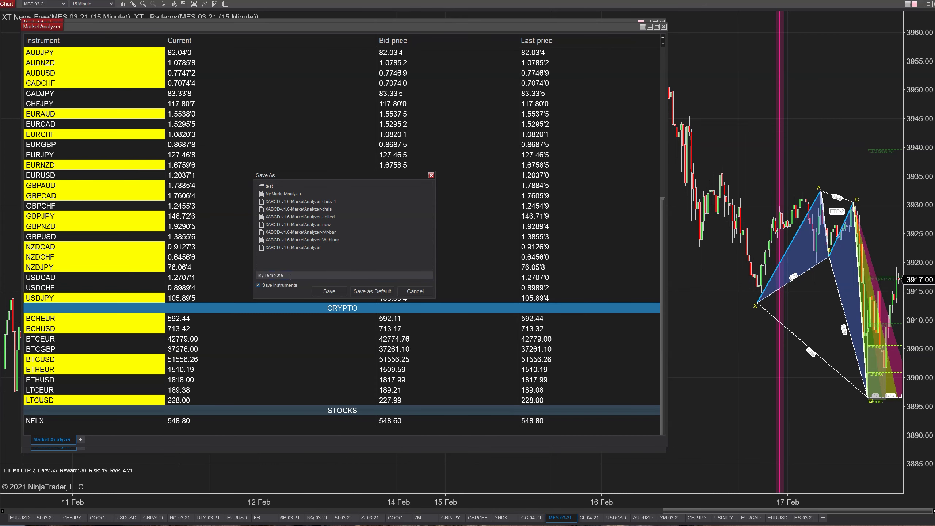
click(415, 291)
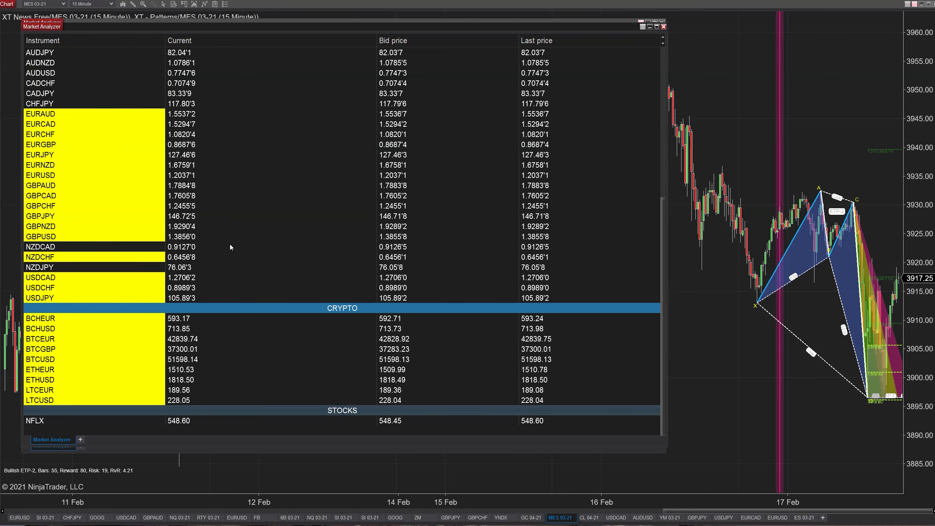
Open the analyzer's Columns dialog and scroll to XT - Patterns in the Available list.
scroll(230, 246, up, 8)
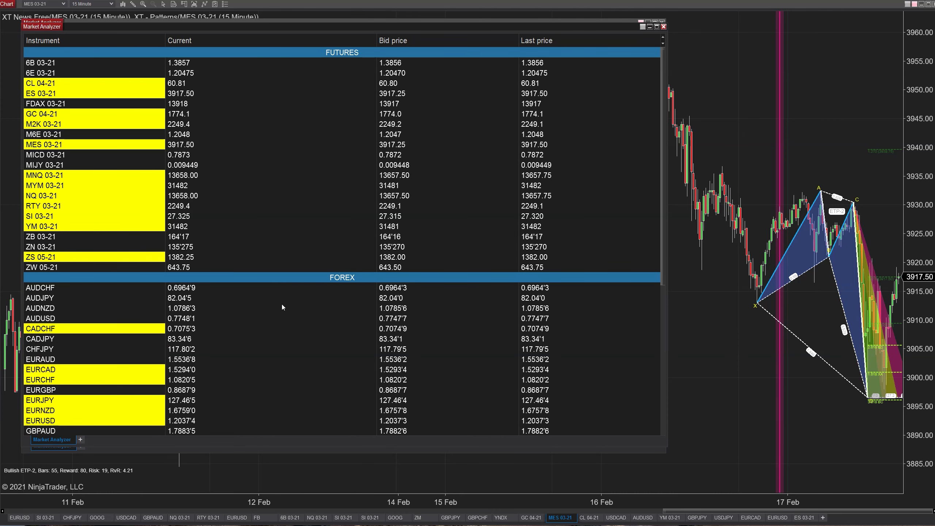
right_click(177, 211)
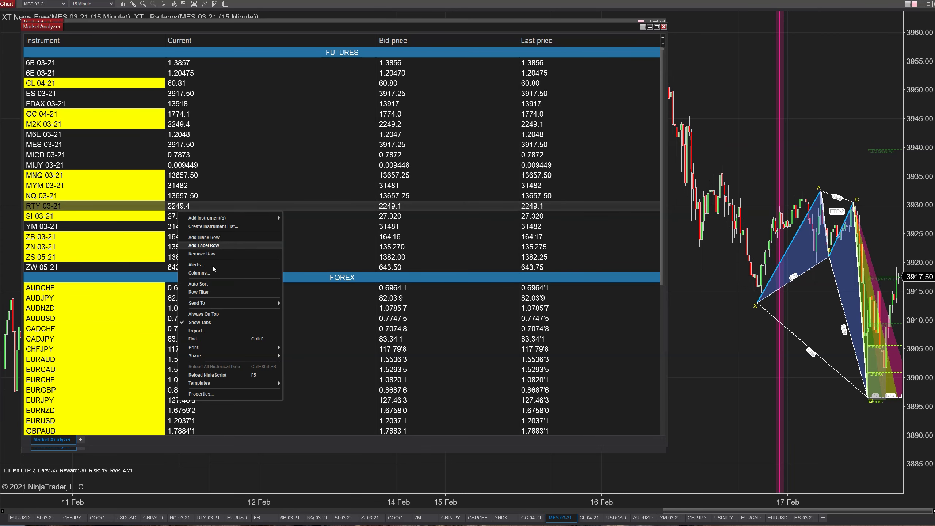
click(223, 273)
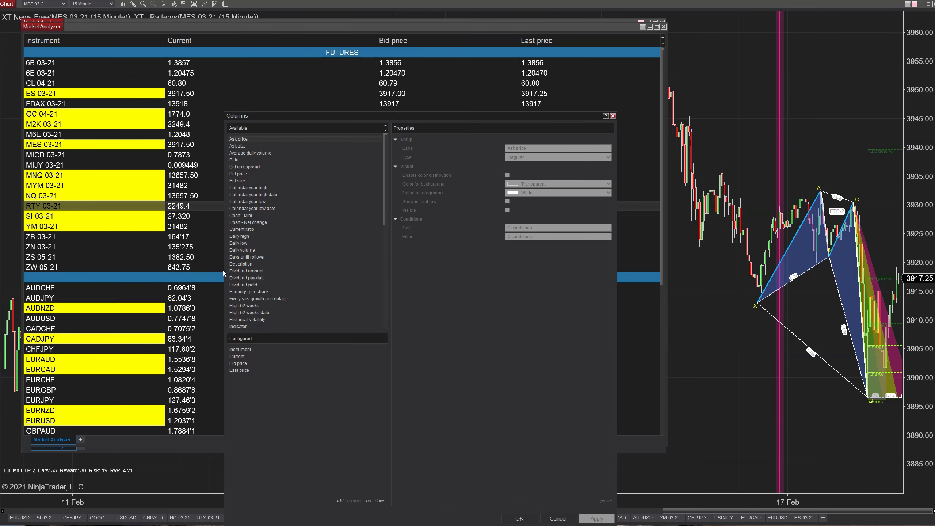
drag(379, 176, 350, 288)
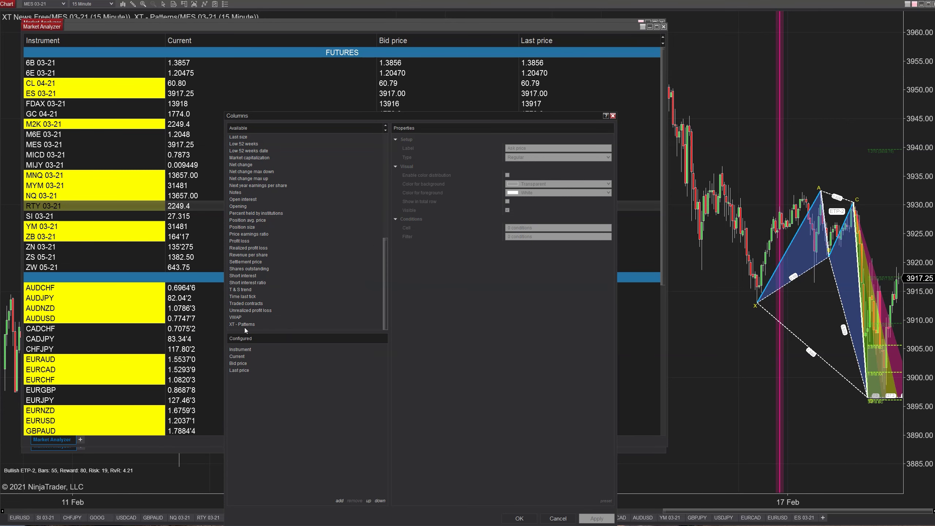
scroll(256, 173, up, 5)
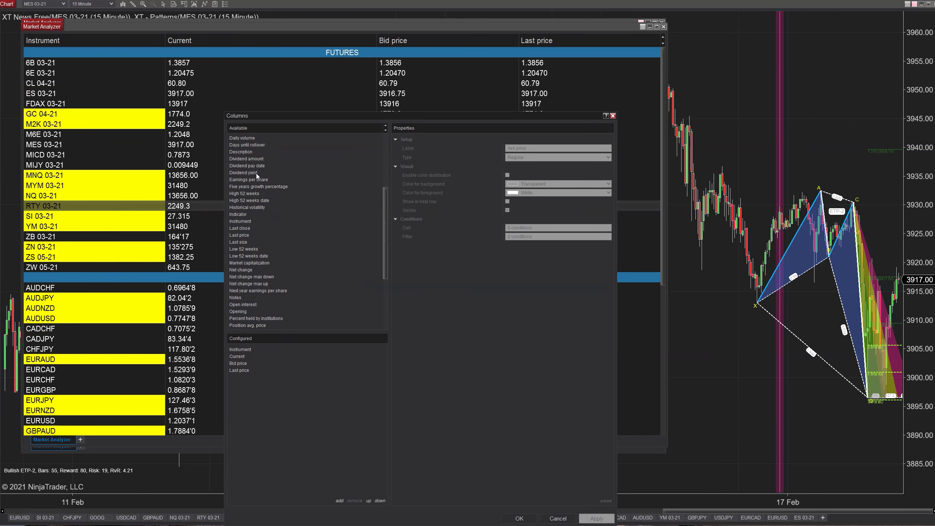
scroll(256, 173, down, 5)
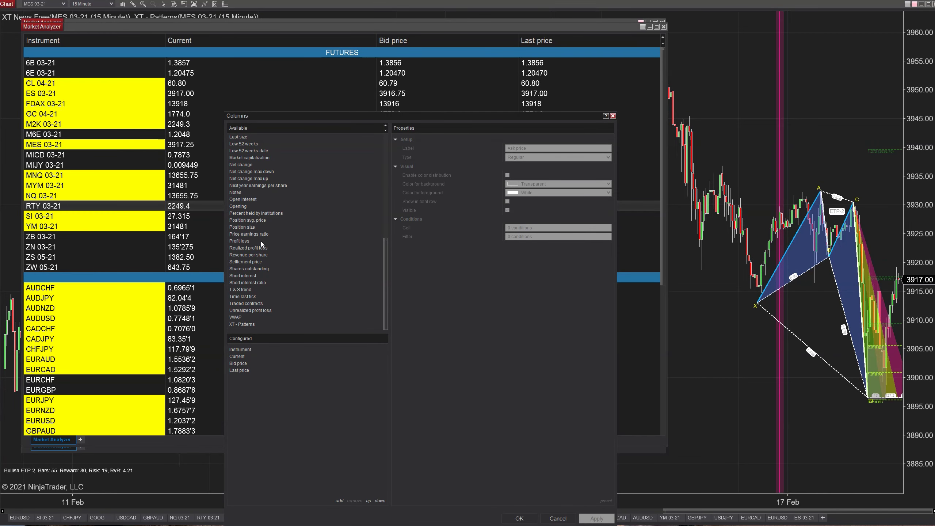
Add the XT - Patterns column and an indicator column switched from ADL to CCI 14.
double_click(242, 324)
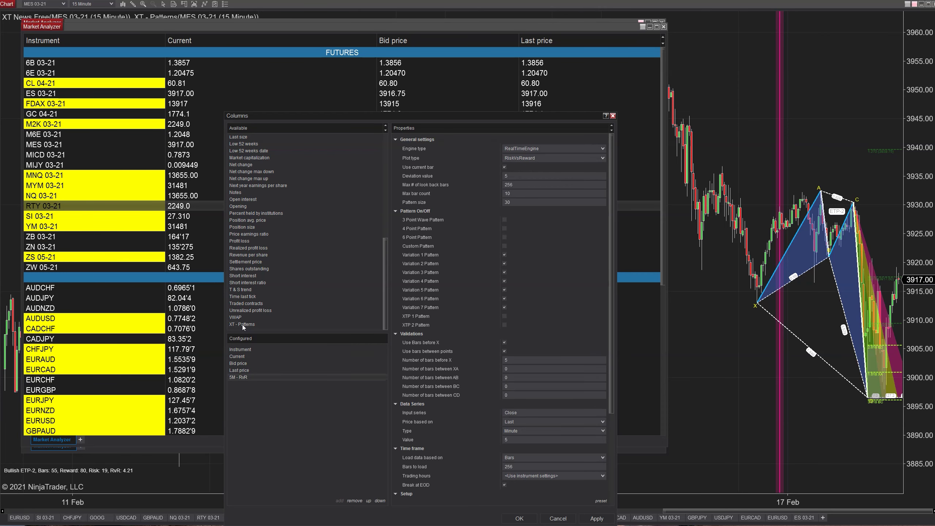
scroll(275, 170, up, 4)
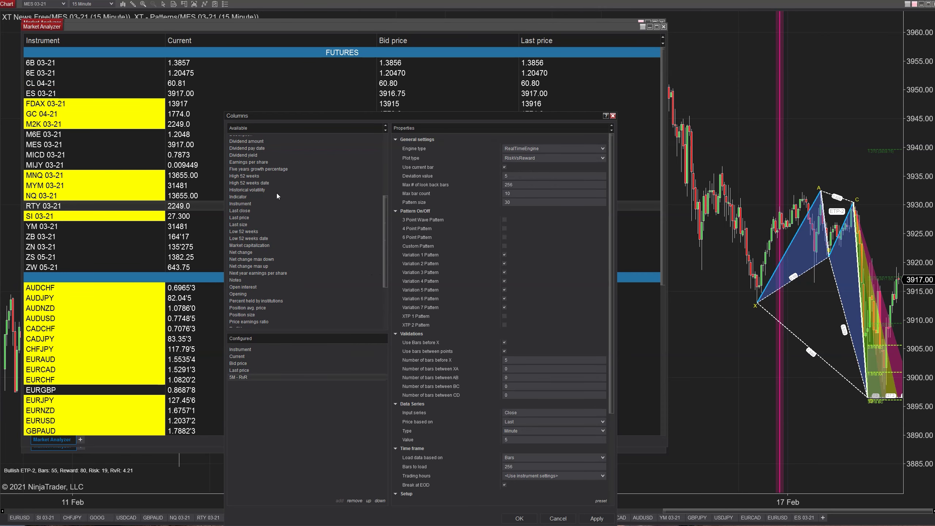
double_click(243, 196)
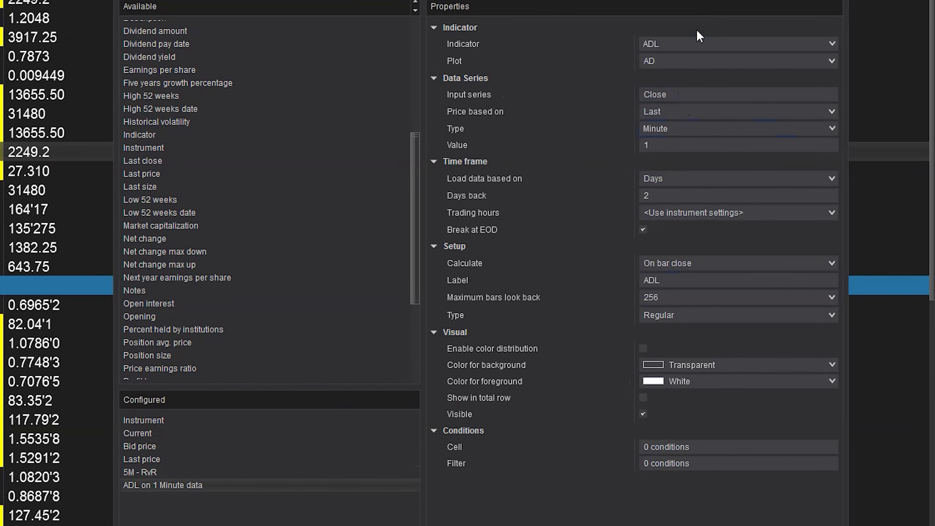
click(697, 58)
click(665, 48)
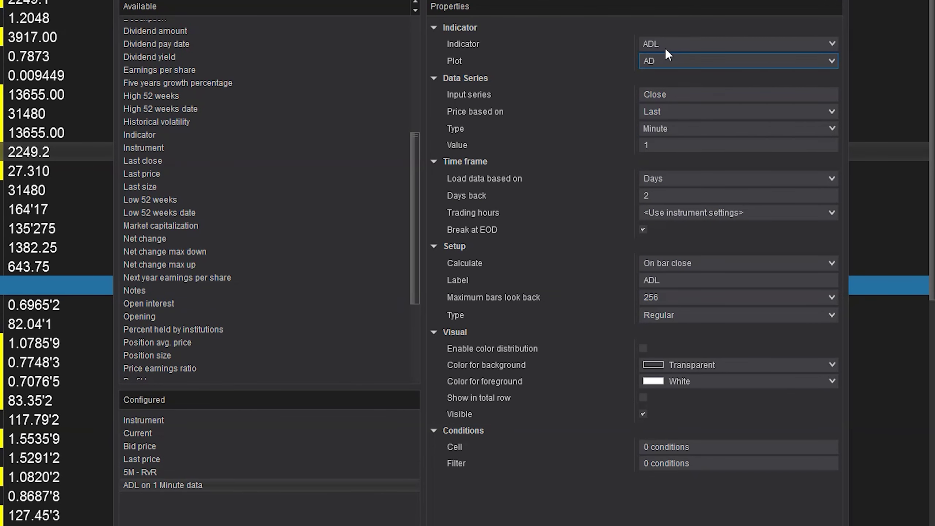
click(665, 48)
click(689, 259)
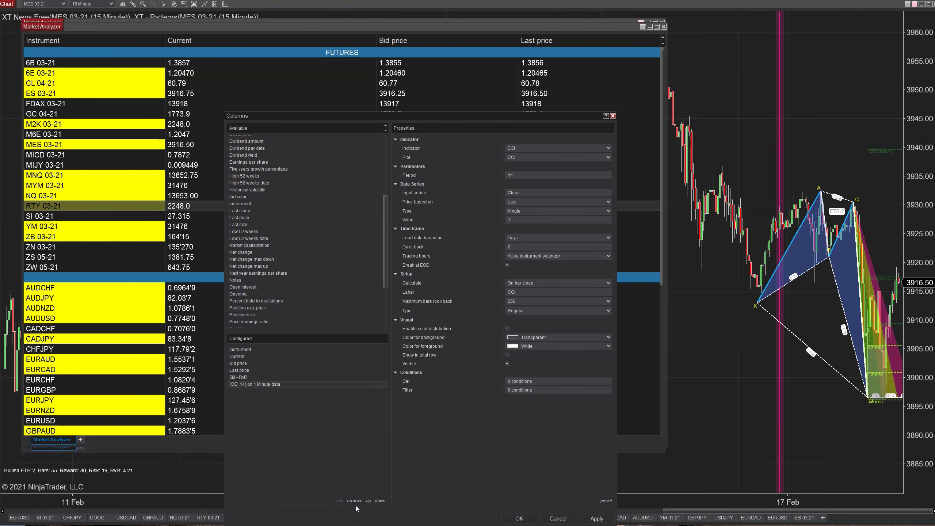
Remove the CCI column and select the 5M - RvR column for editing.
click(355, 501)
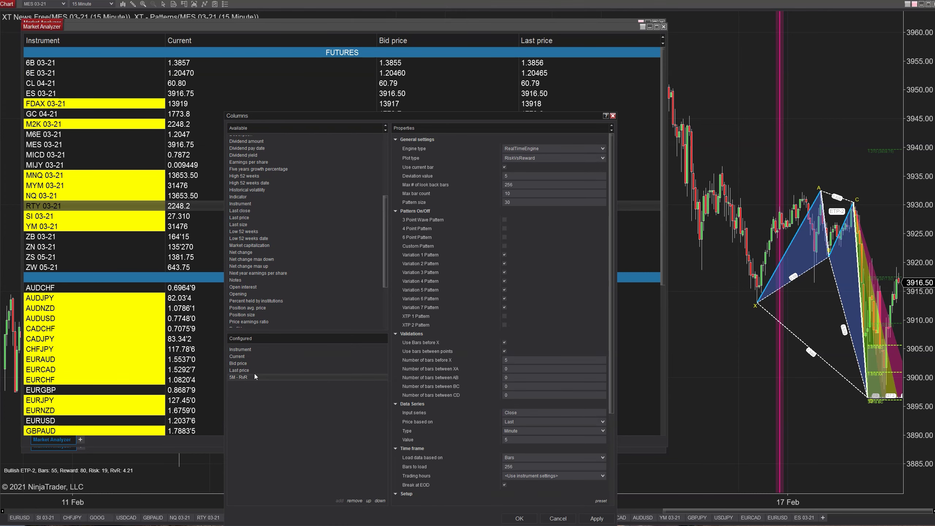
drag(386, 258, 406, 350)
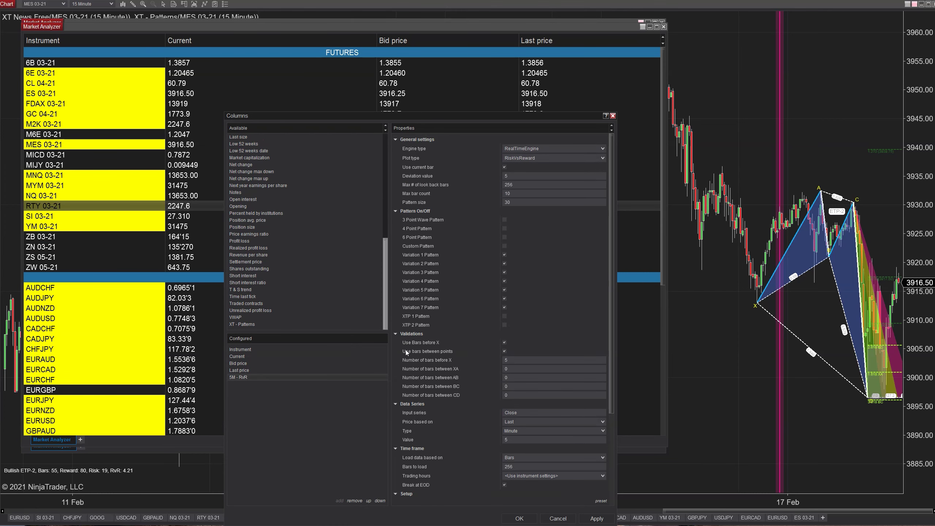
drag(366, 118, 367, 51)
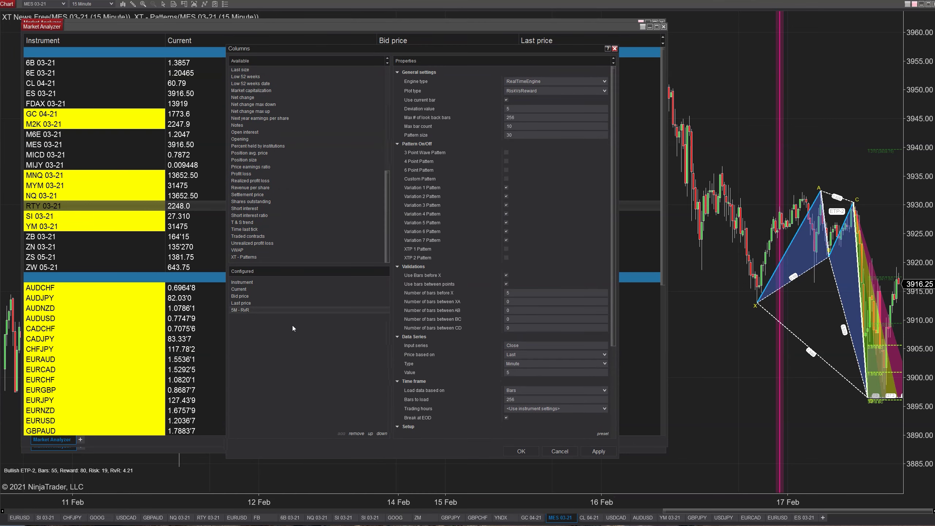
click(254, 256)
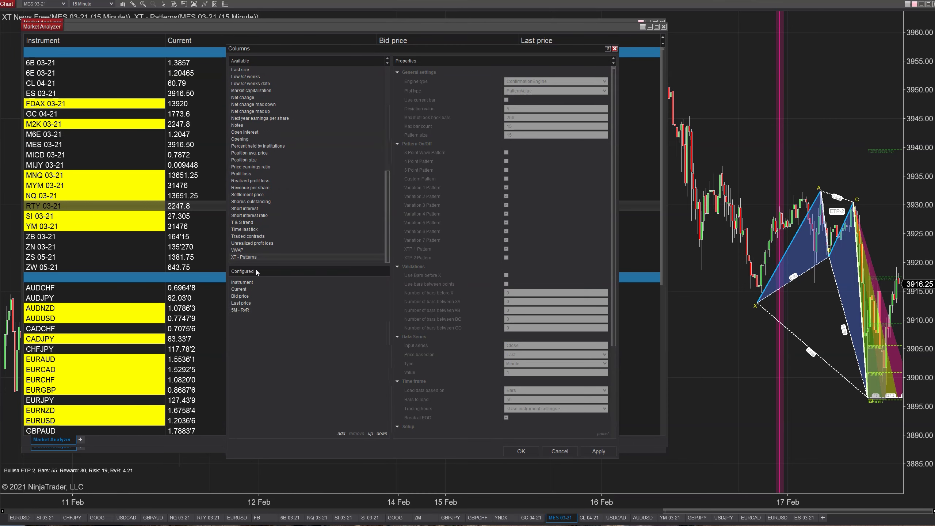
click(241, 310)
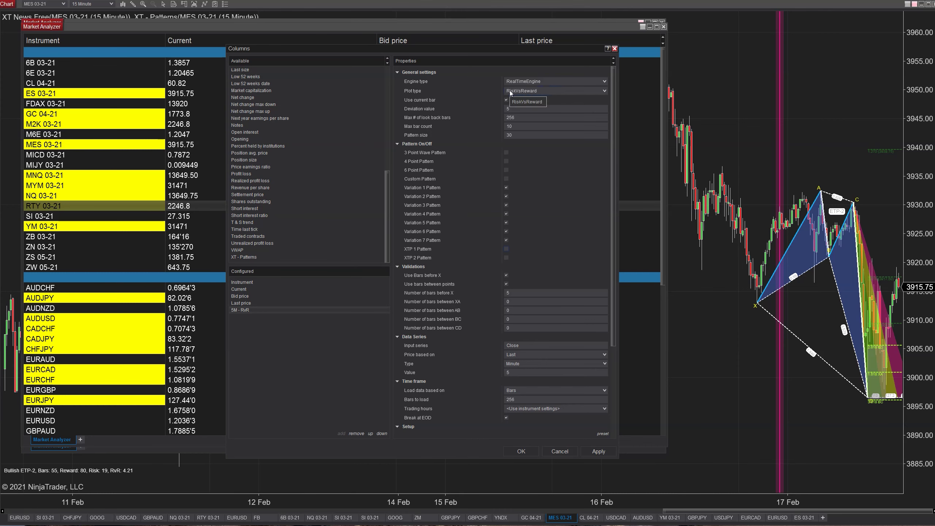
Set its plot to PatternValue, shorten the label to 5M, and apply.
click(521, 91)
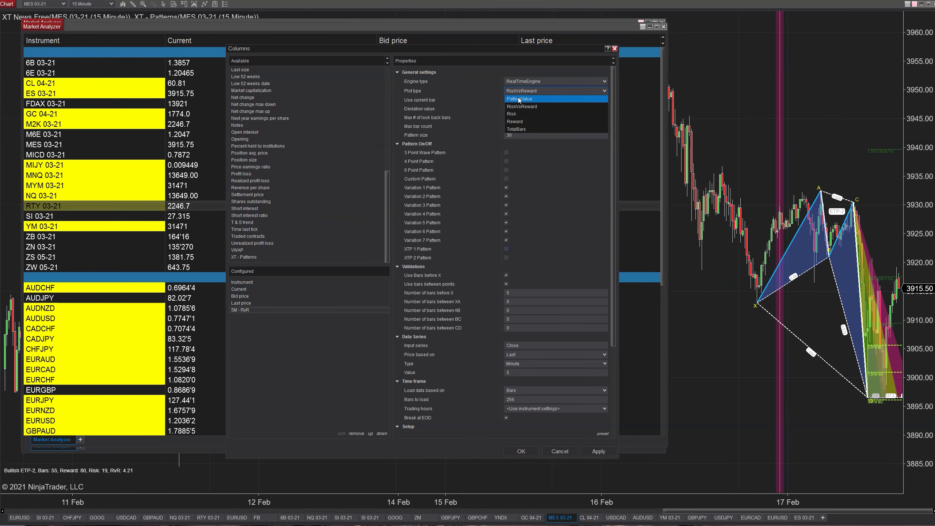
click(519, 99)
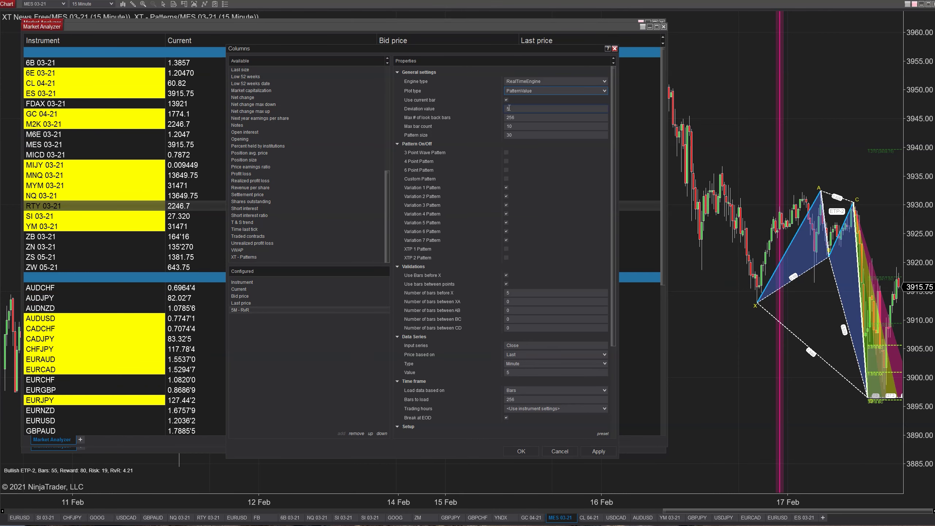
click(508, 108)
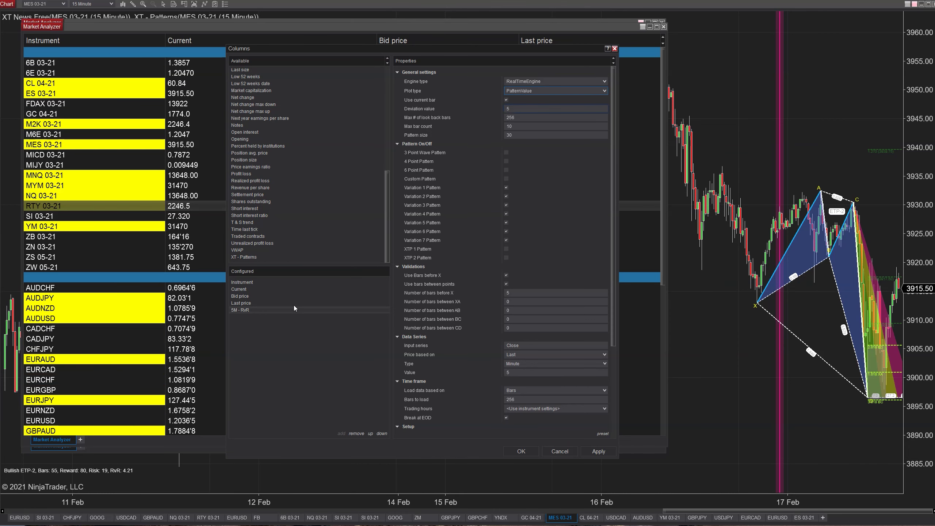
scroll(534, 329, down, 5)
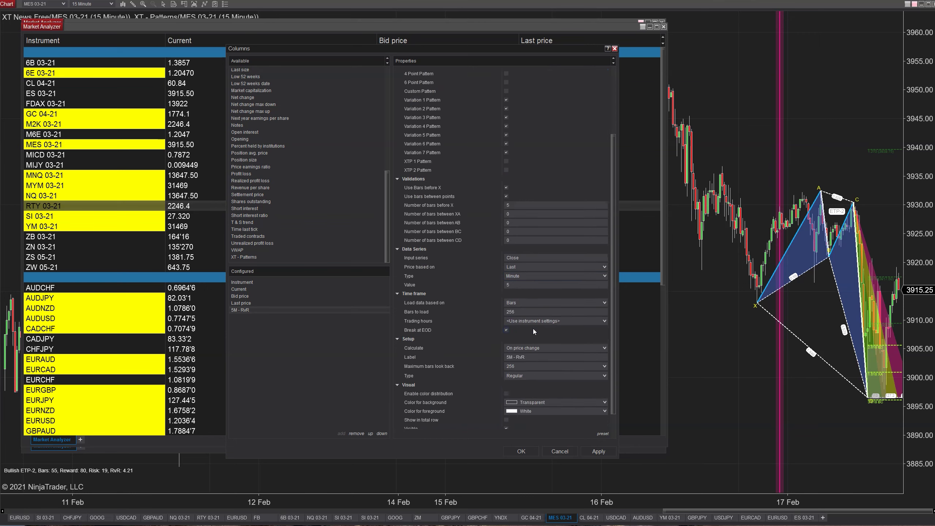
scroll(533, 329, down, 2)
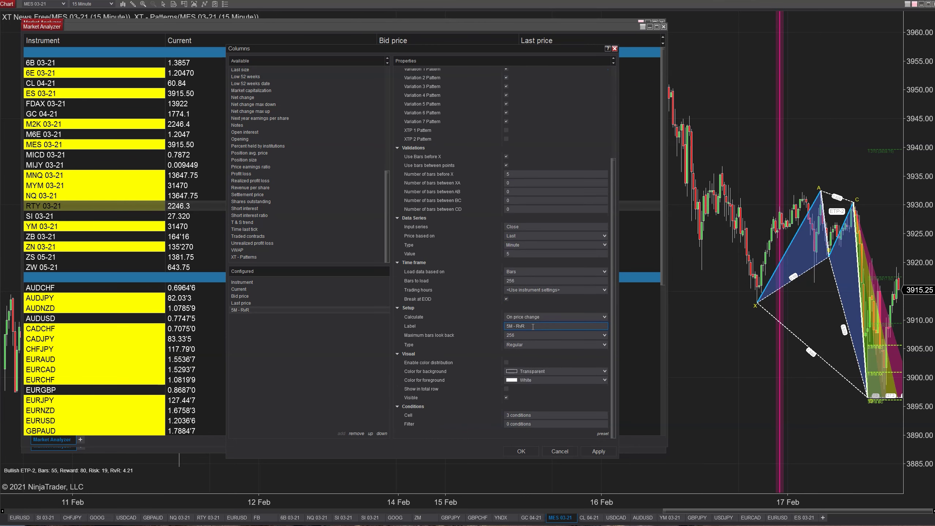
key(BackSpace)
key(BackSpace)
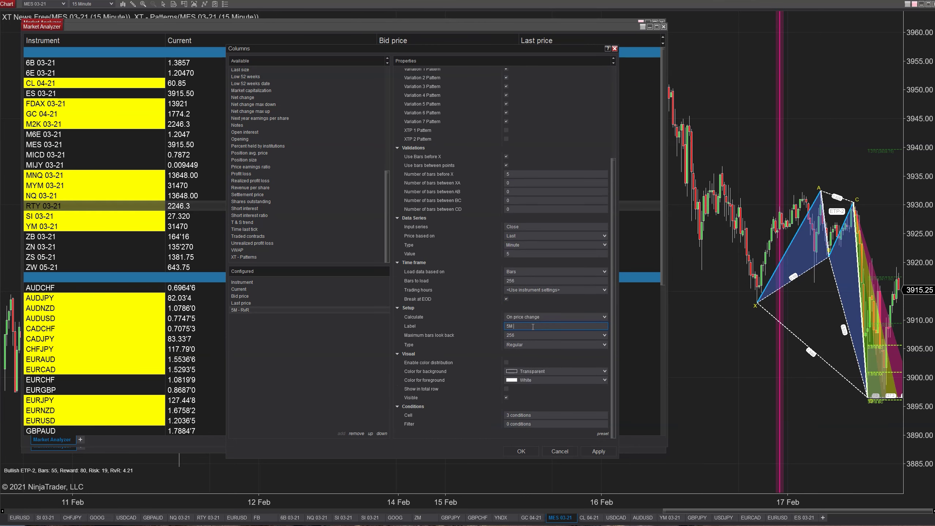
key(BackSpace)
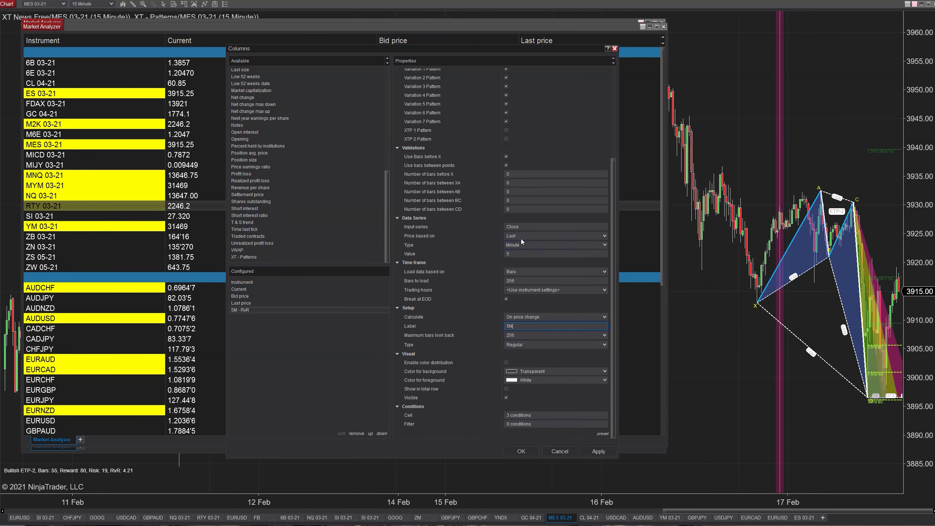
click(598, 454)
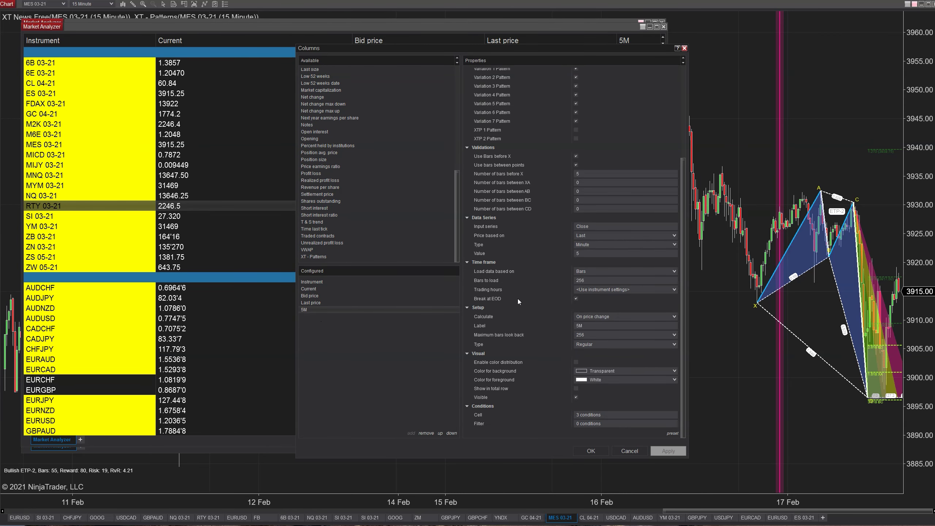
scroll(563, 242, up, 3)
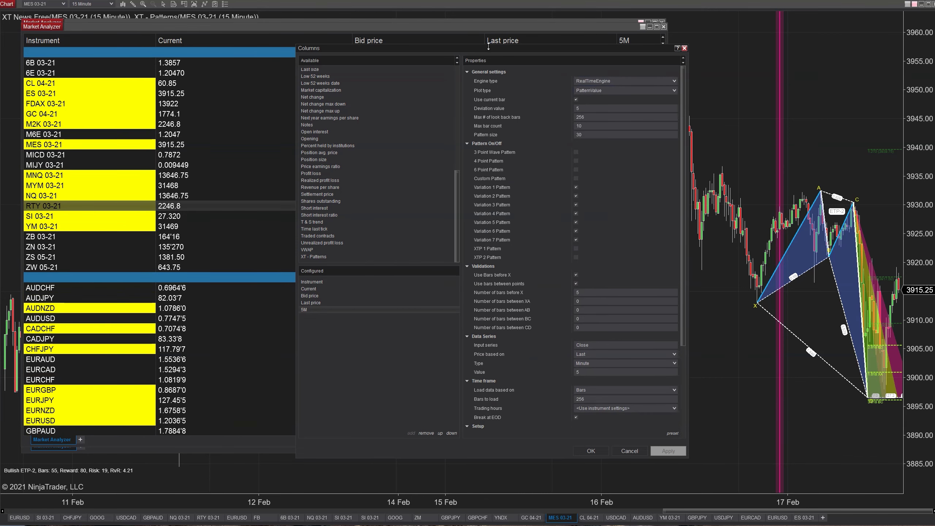
Move the Columns dialog to reveal the 5M column's Bearish ETP readings on forex rows.
drag(489, 48, 485, 104)
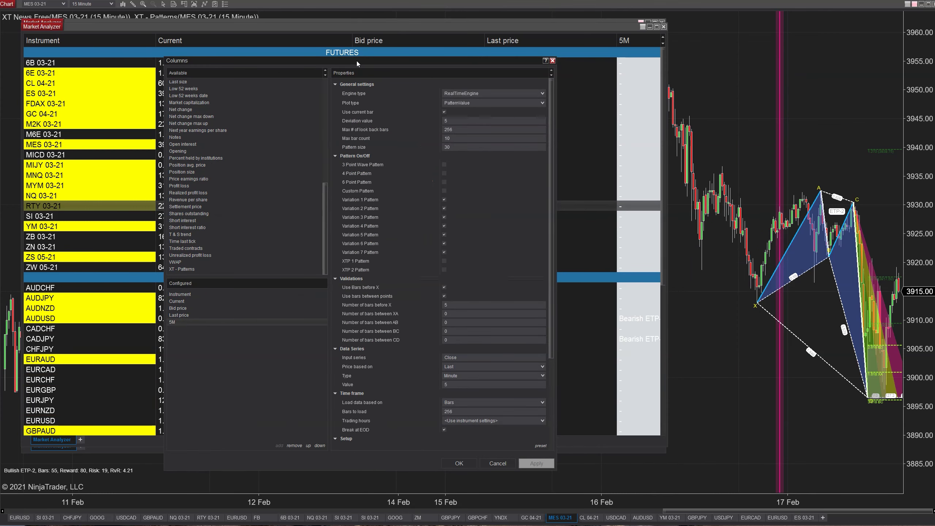
drag(357, 61, 352, 49)
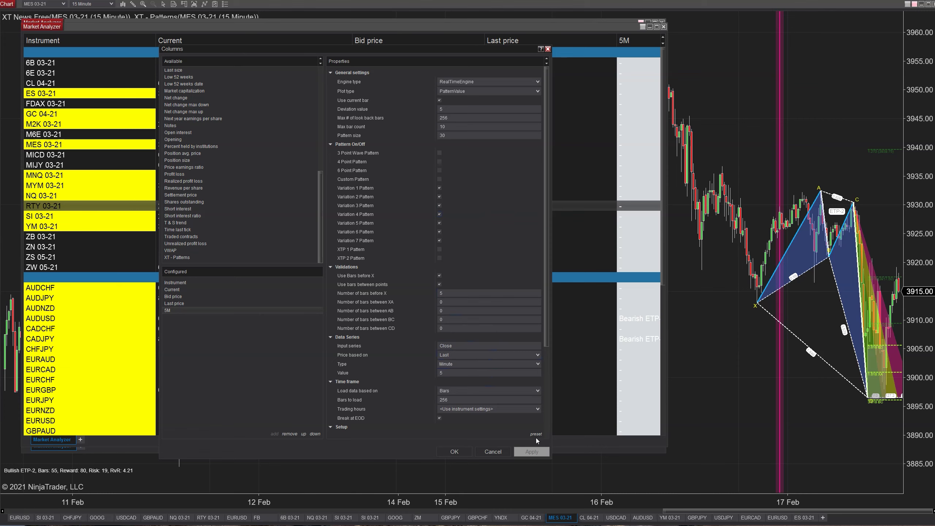
mouse_move(536, 435)
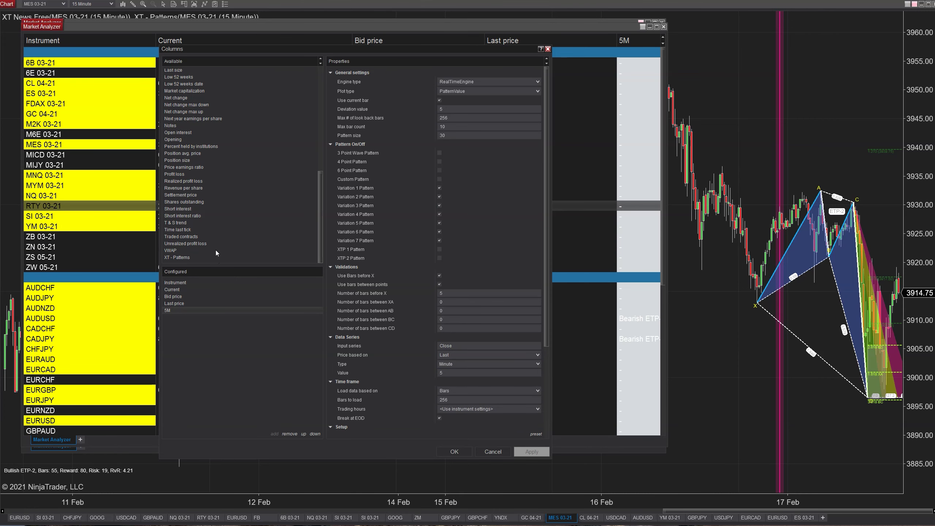
Add four more XT - Patterns 5M columns.
click(190, 257)
double_click(190, 257)
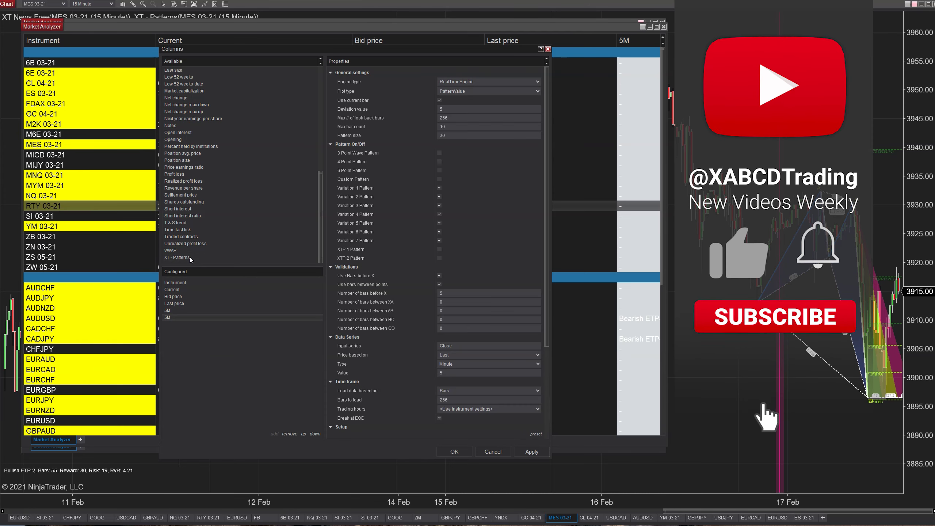
double_click(190, 257)
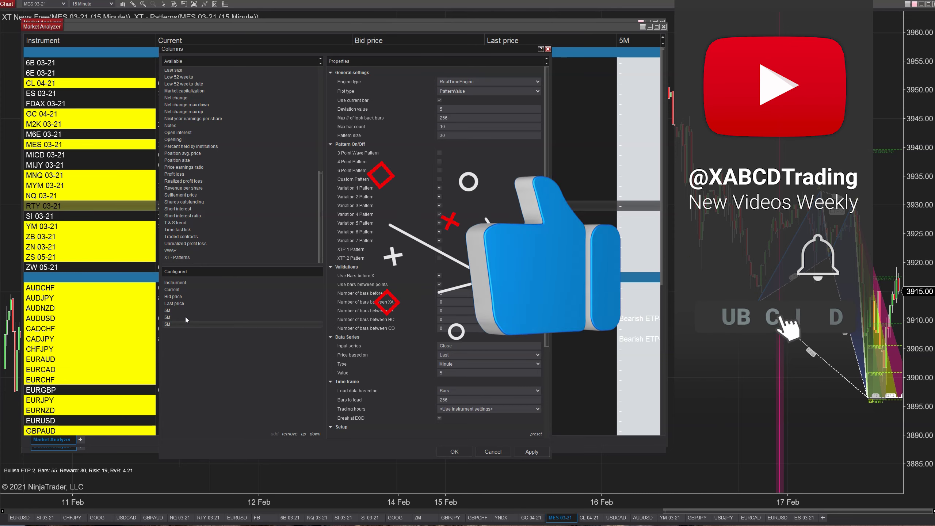
double_click(187, 257)
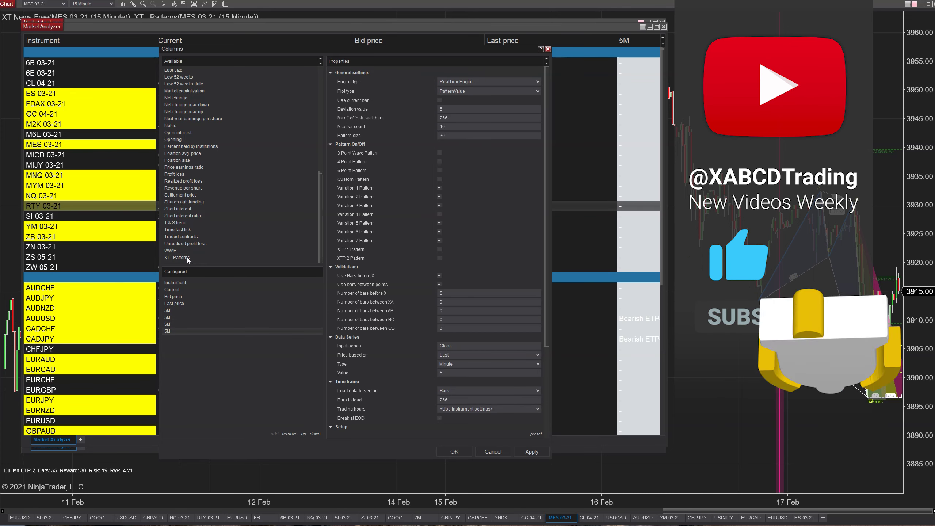
double_click(187, 257)
Set the second 5M column to bars before X 5, value 15 and label 15M.
click(177, 316)
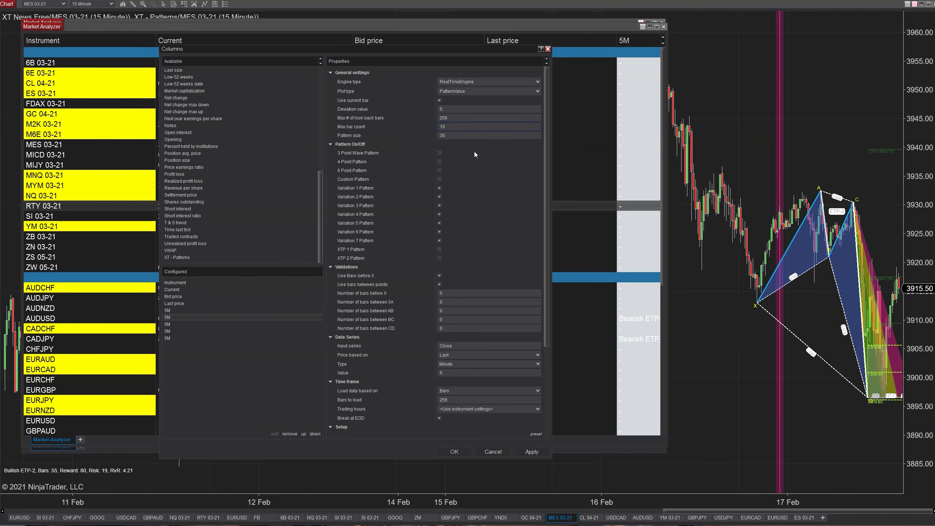
scroll(461, 165, down, 2)
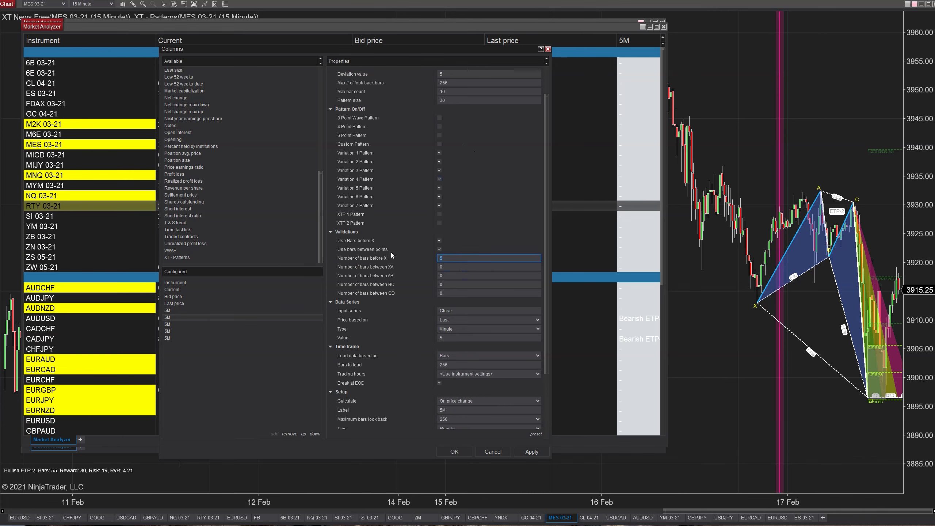
double_click(450, 261)
text(5)
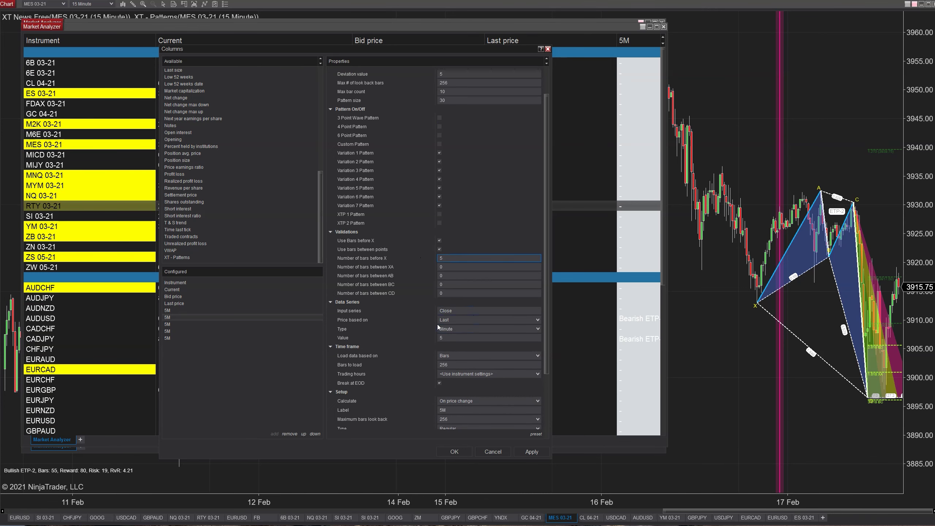
double_click(440, 338)
text(15)
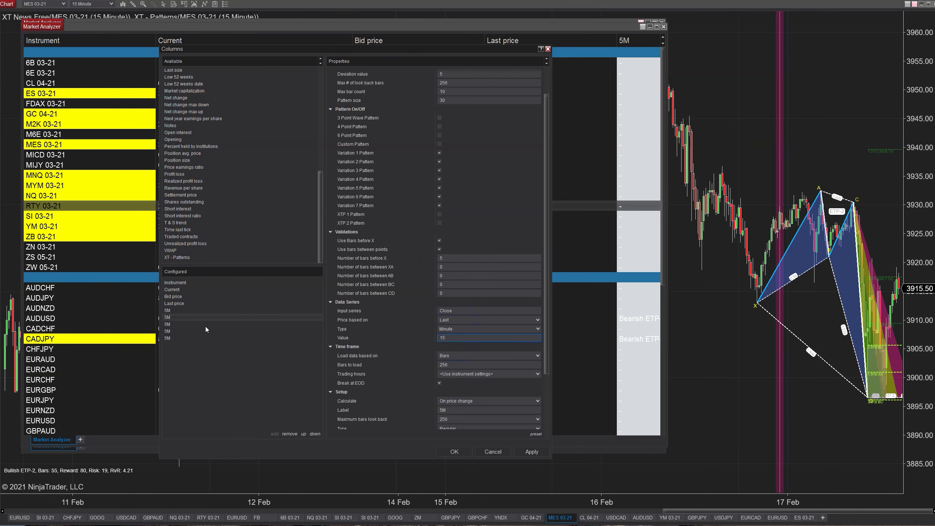
click(439, 409)
text(1)
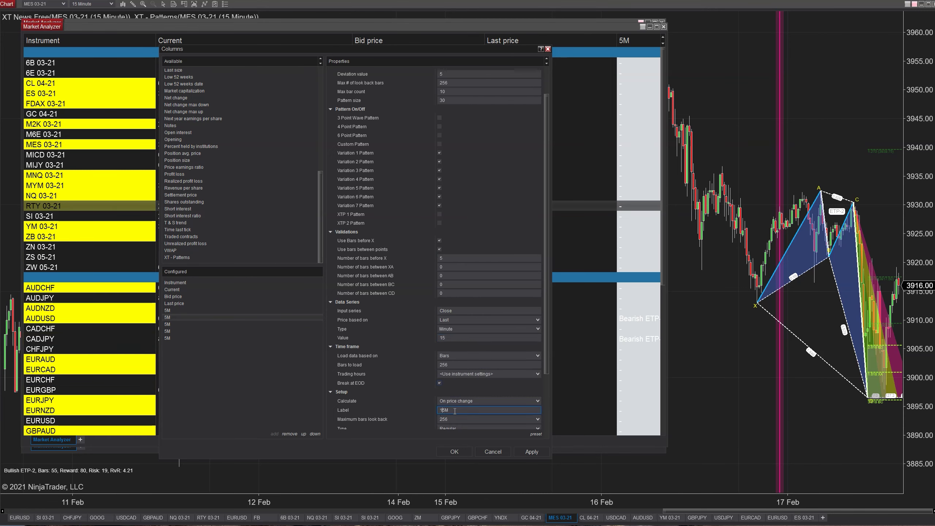
Set another 5M column to 60-minute data labelled 60M.
click(179, 325)
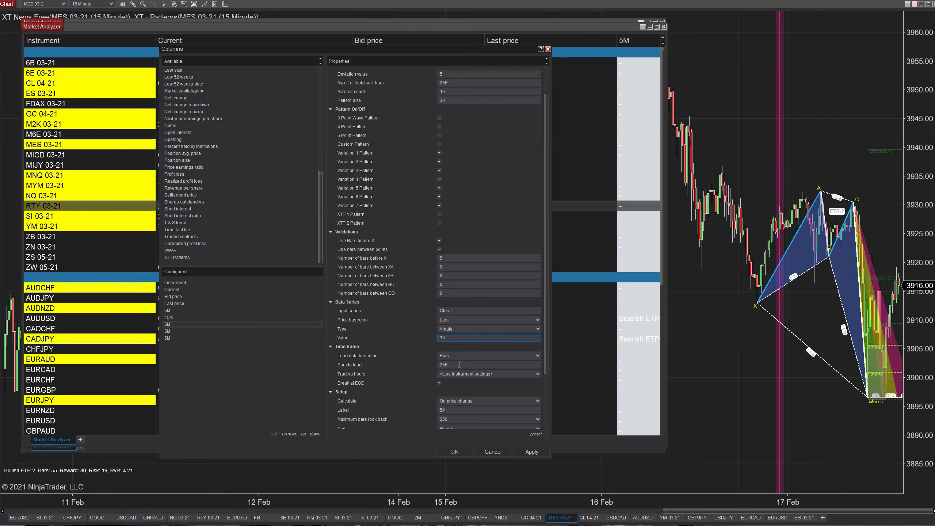
click(449, 383)
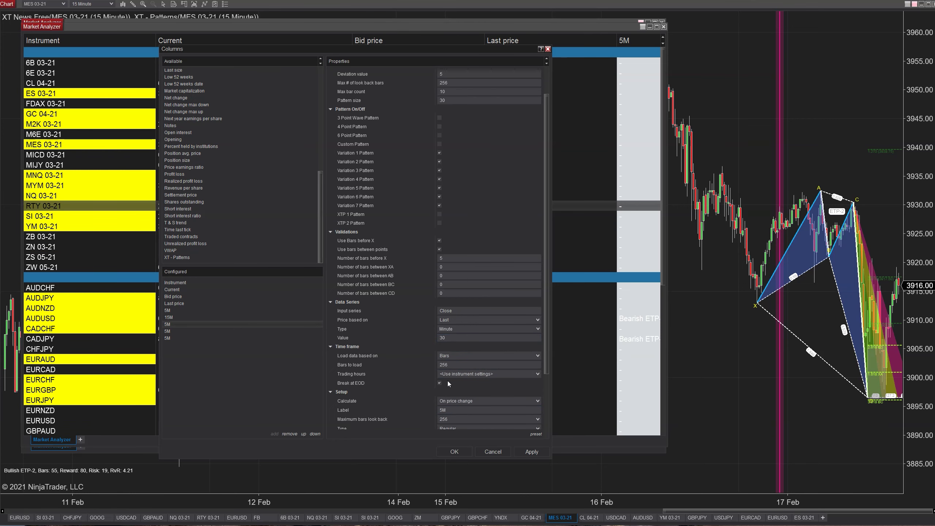
click(310, 331)
click(445, 338)
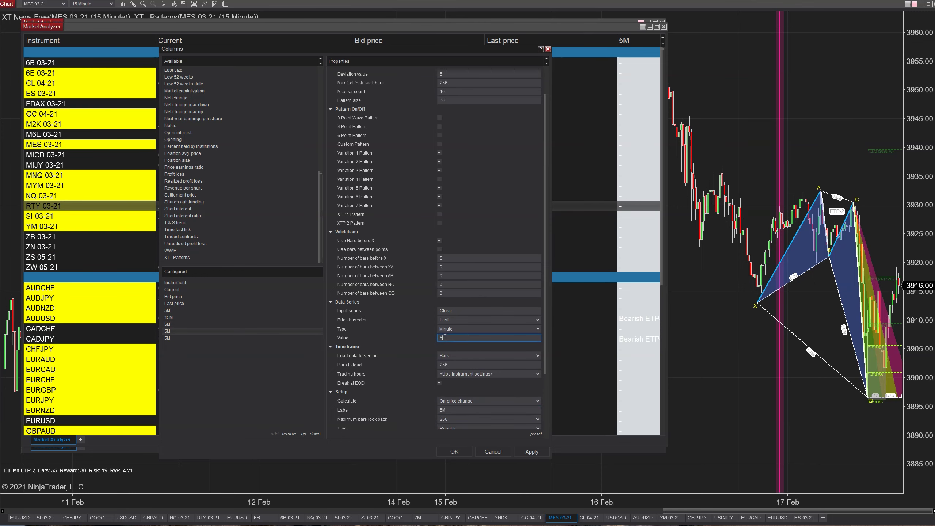
text(60)
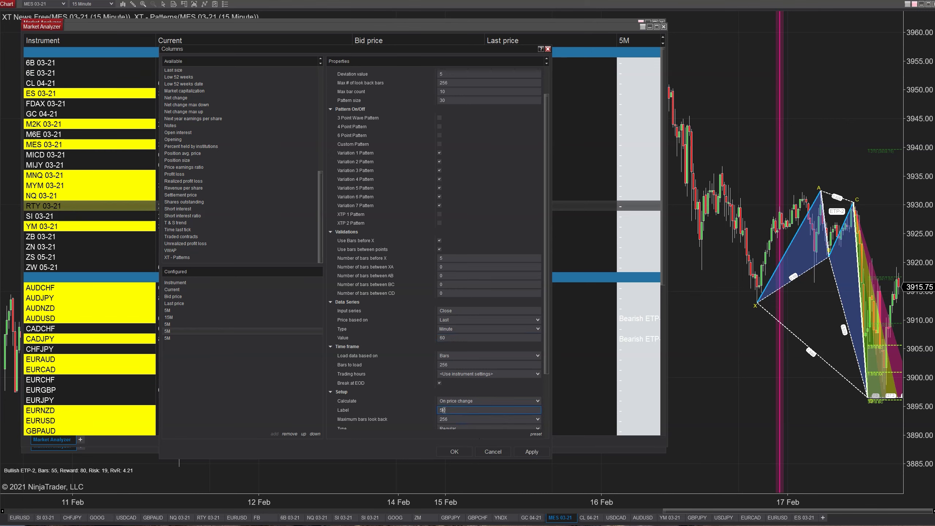
click(460, 338)
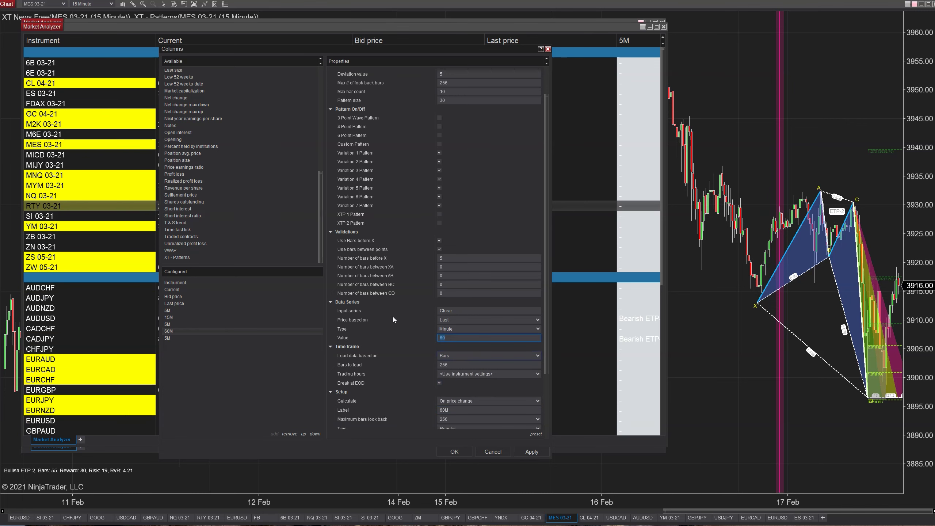
Set the last column to 240-minute data labelled 240M and apply.
click(280, 337)
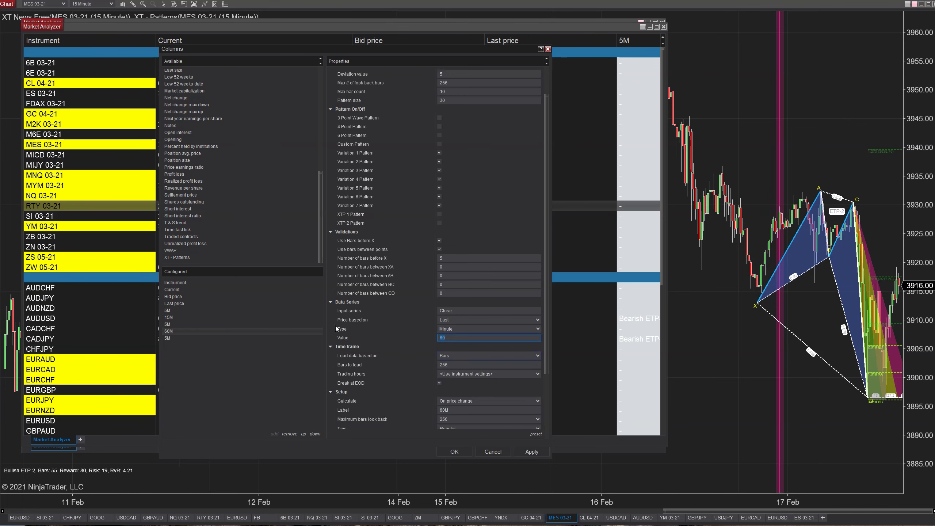
click(467, 340)
text(240)
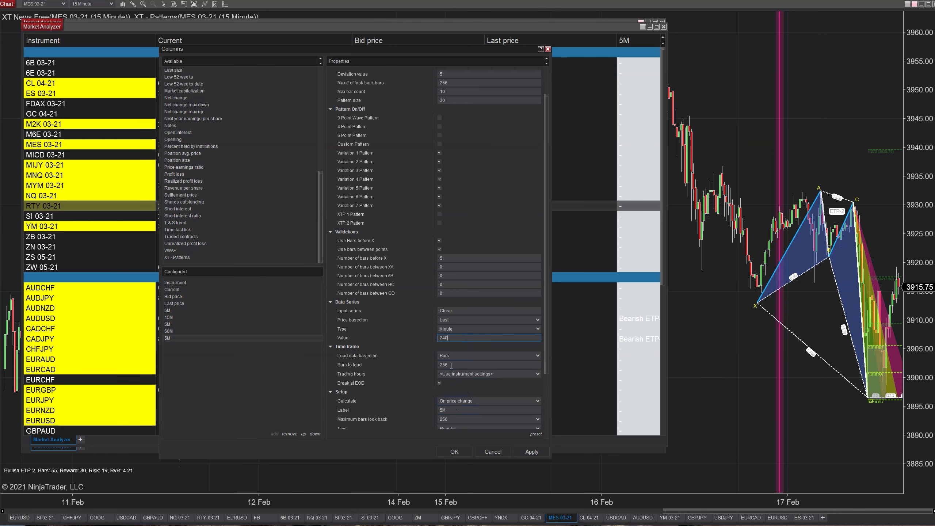
click(446, 409)
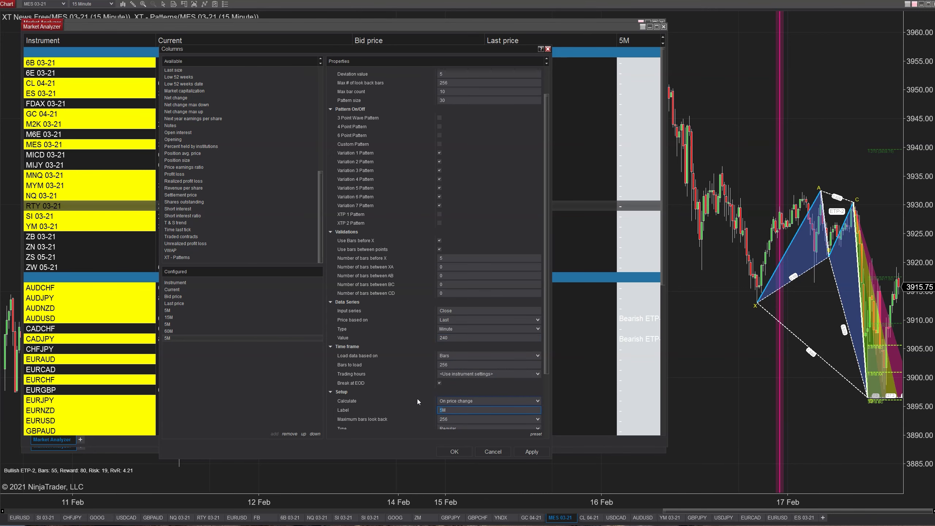
text(240)
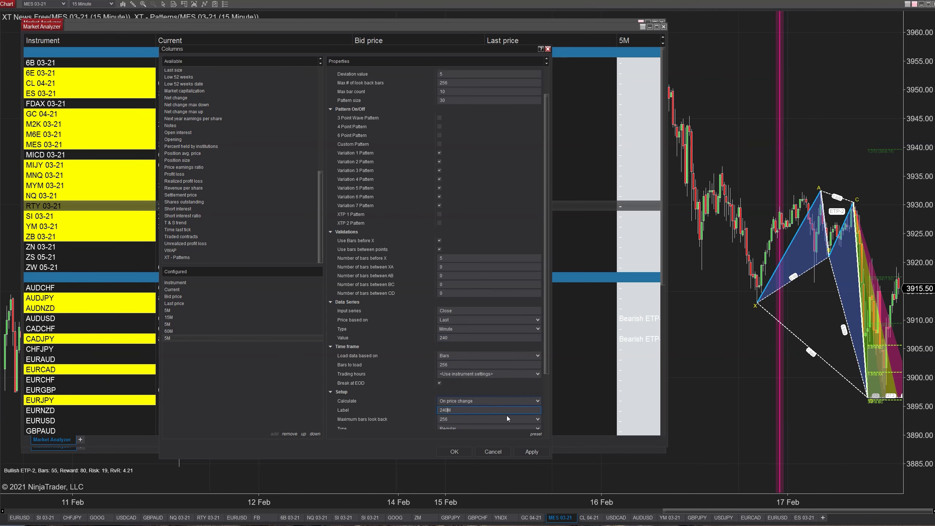
click(533, 453)
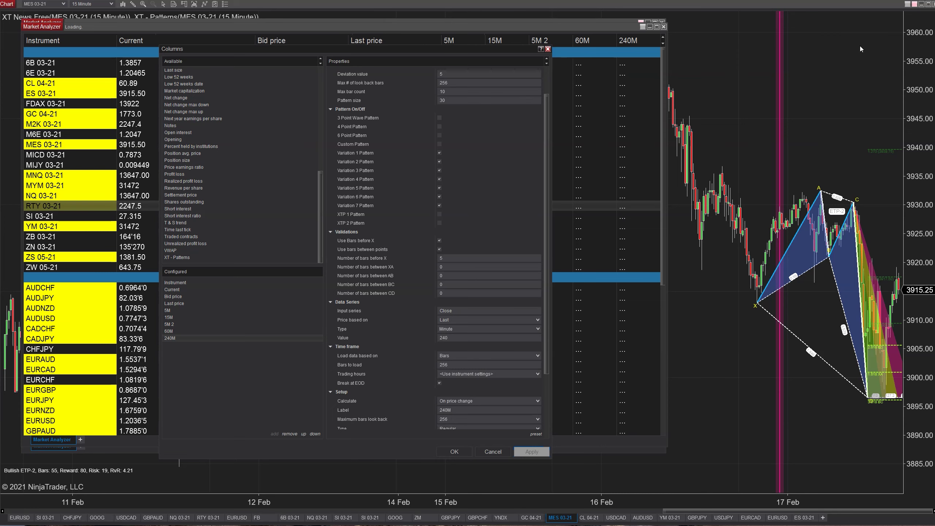
Move the Columns dialog aside to expose the pattern columns, then select 5M 2.
drag(476, 51, 342, 46)
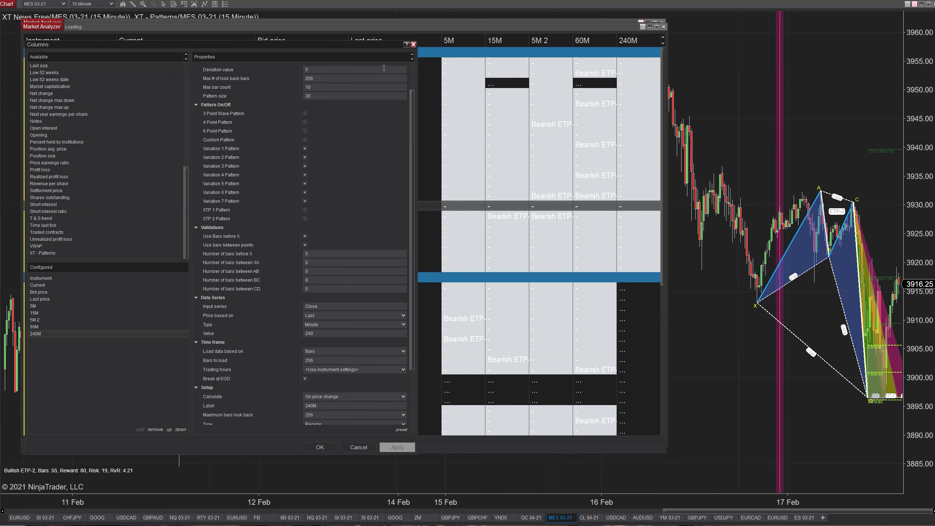
drag(378, 43, 599, 43)
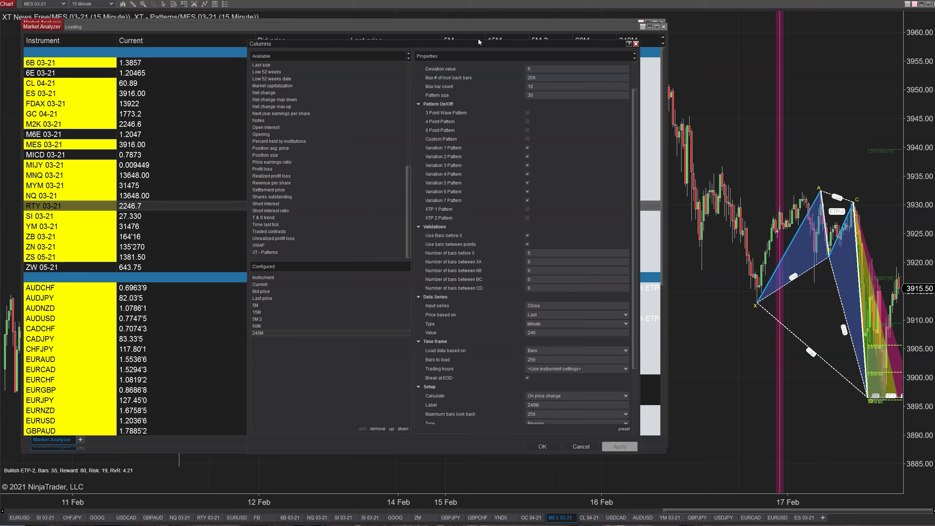
drag(452, 43, 452, 50)
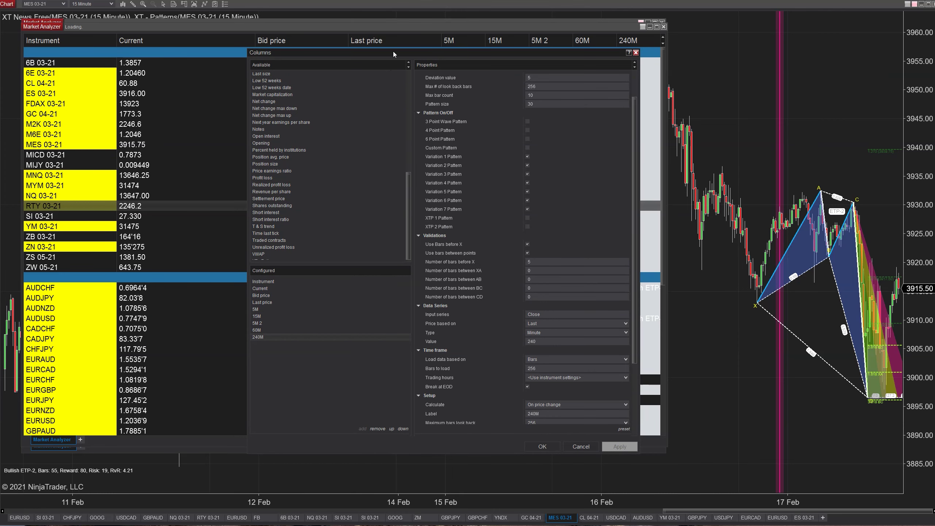
drag(393, 51, 340, 60)
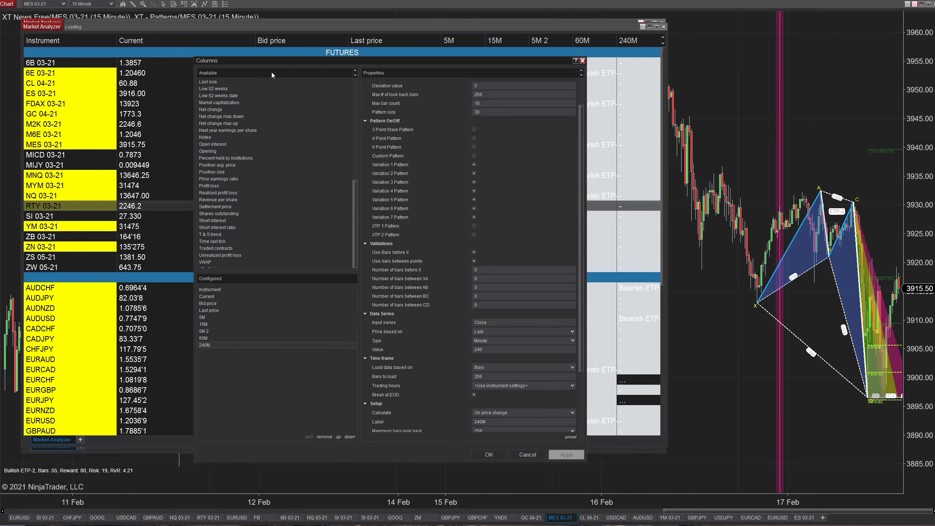
drag(273, 75, 195, 75)
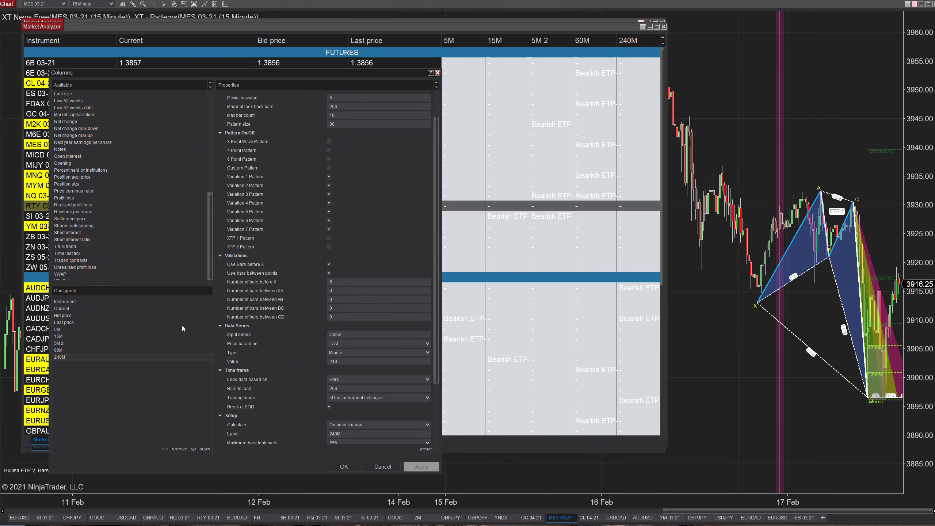
click(72, 344)
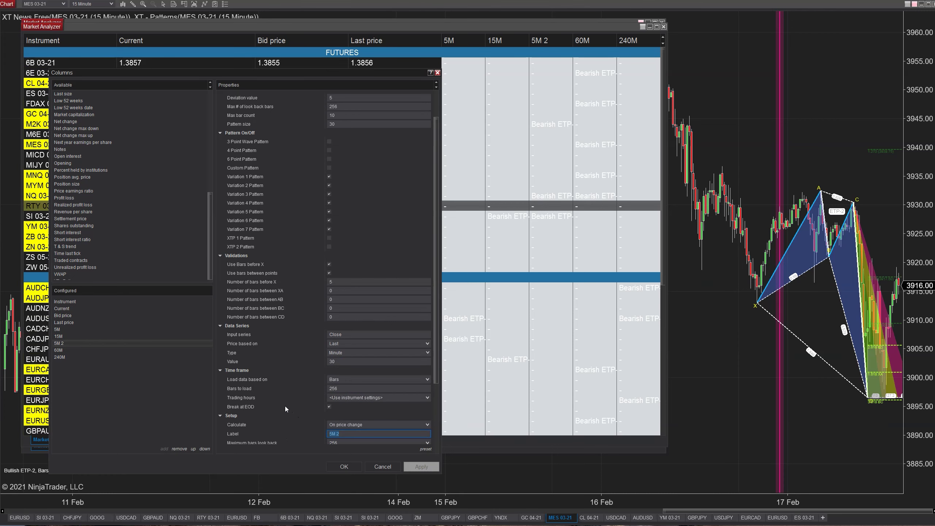
Relabel the 5M 2 column as '30M' and apply the change.
text(30M)
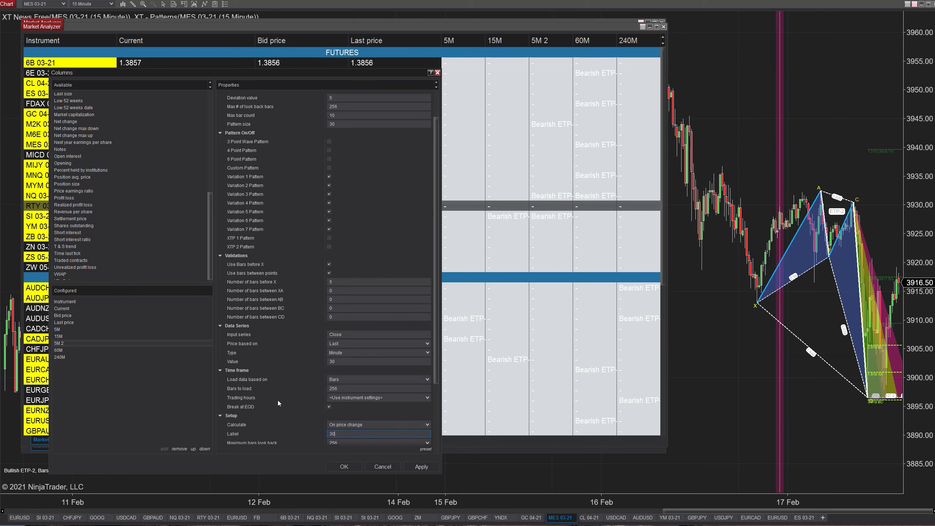
click(418, 467)
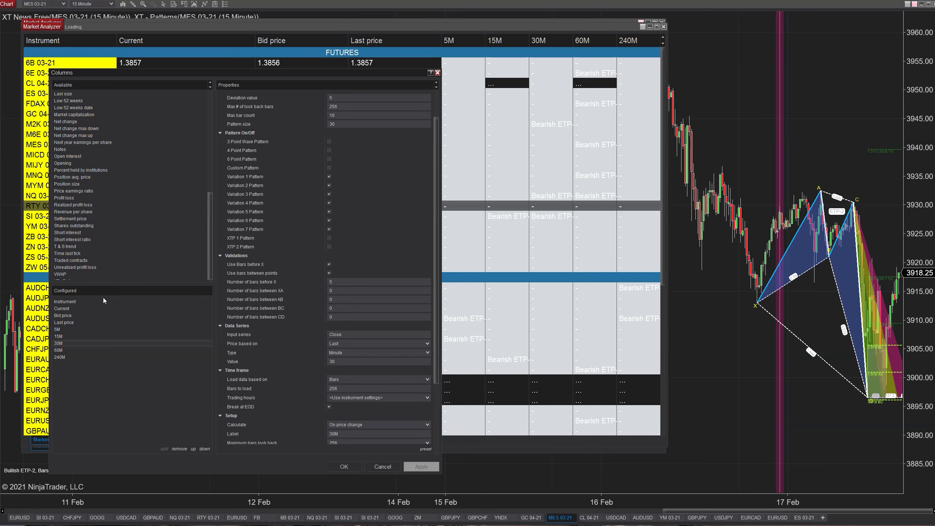
Remove the Bid, Last and Current columns and apply, keeping Instrument and 5M–240M pattern columns.
click(71, 315)
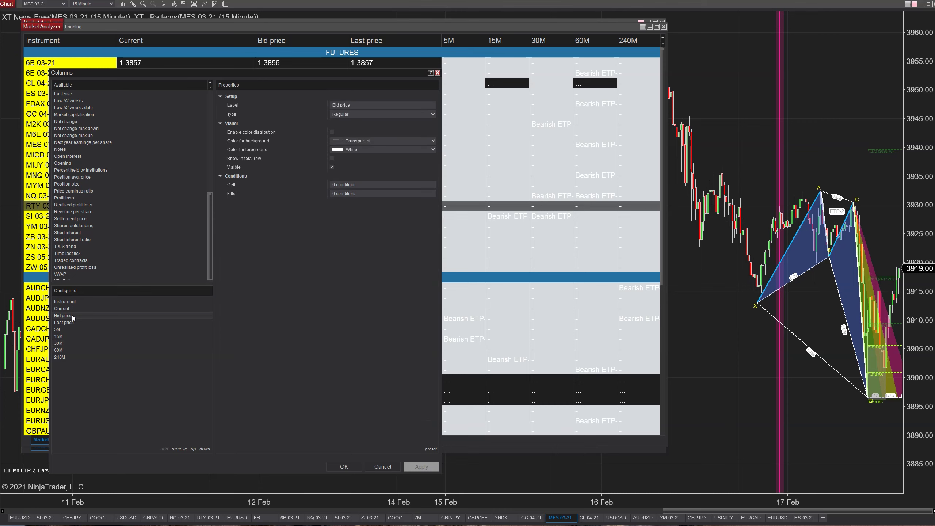
click(179, 449)
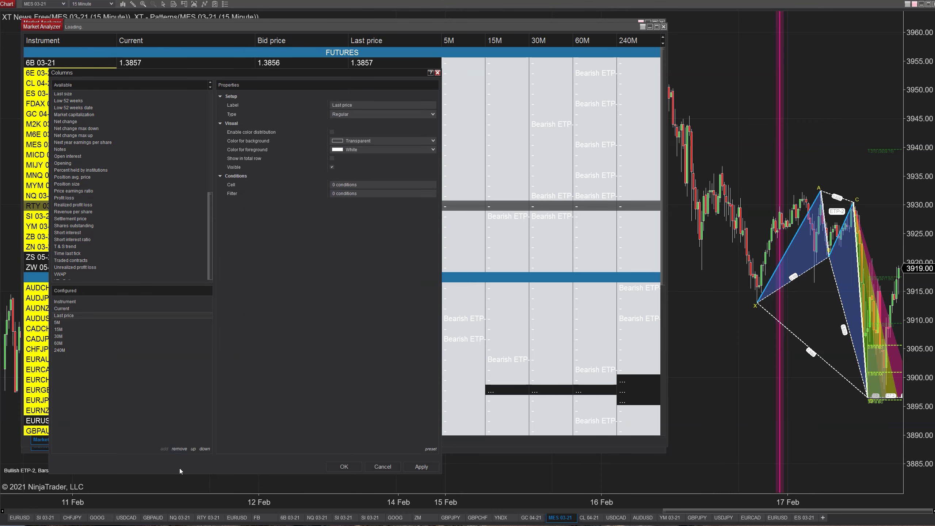
click(180, 449)
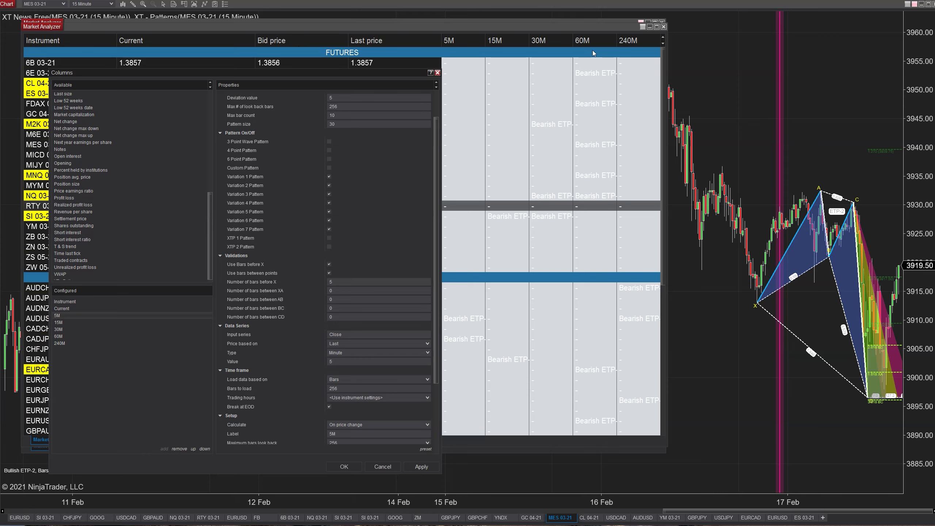
click(107, 311)
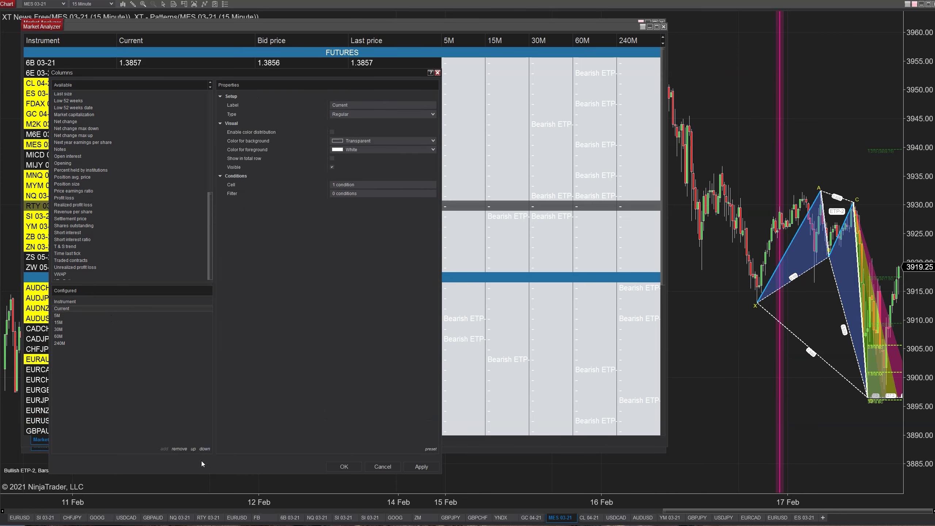
click(179, 449)
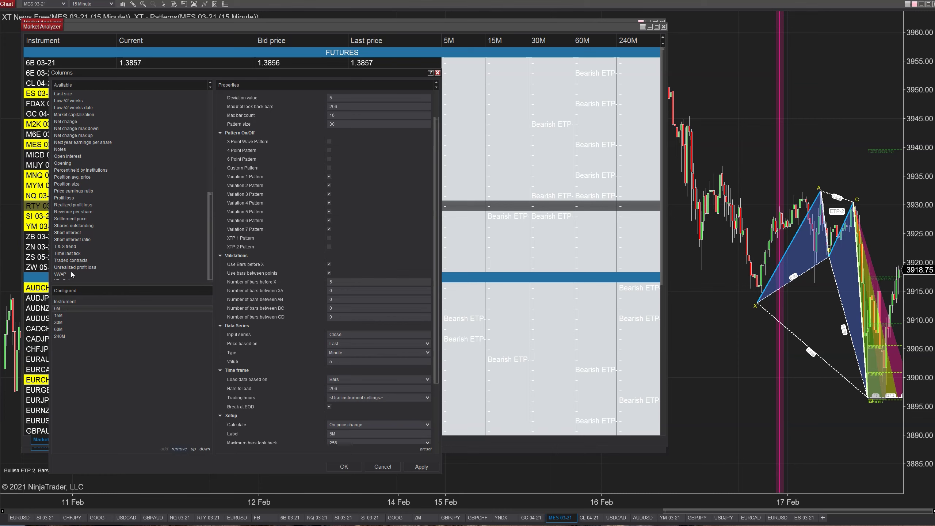
click(415, 467)
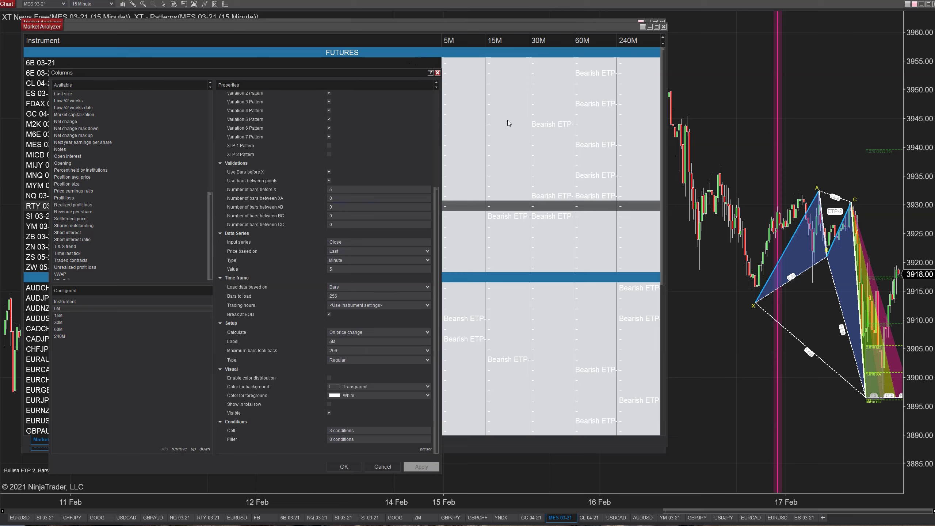
Give the 5M column's 'Less 30' cell condition SlateBlue foreground text and apply it.
mouse_move(310, 208)
click(366, 431)
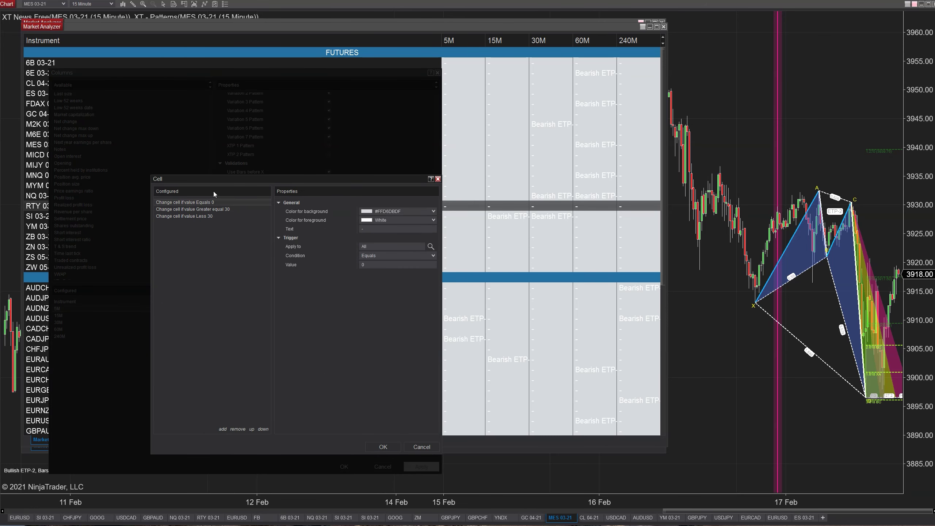
drag(241, 178, 185, 159)
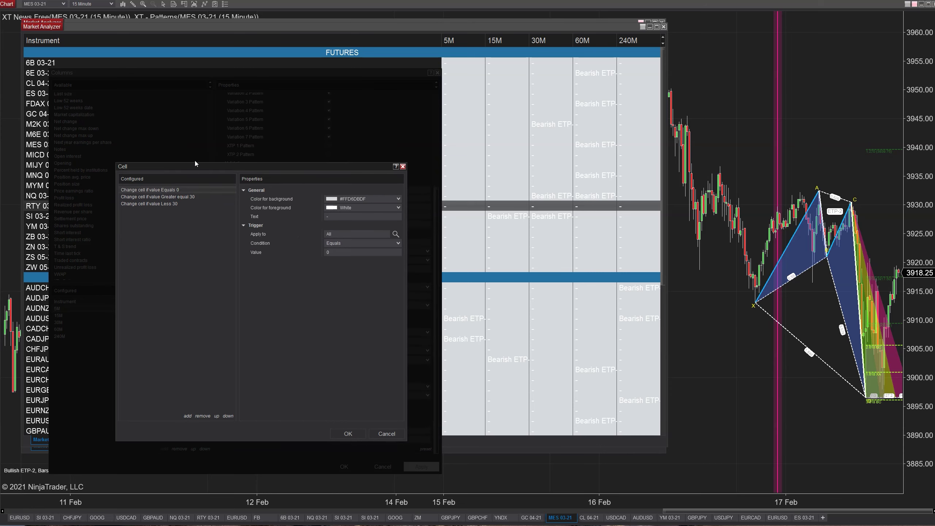
click(167, 188)
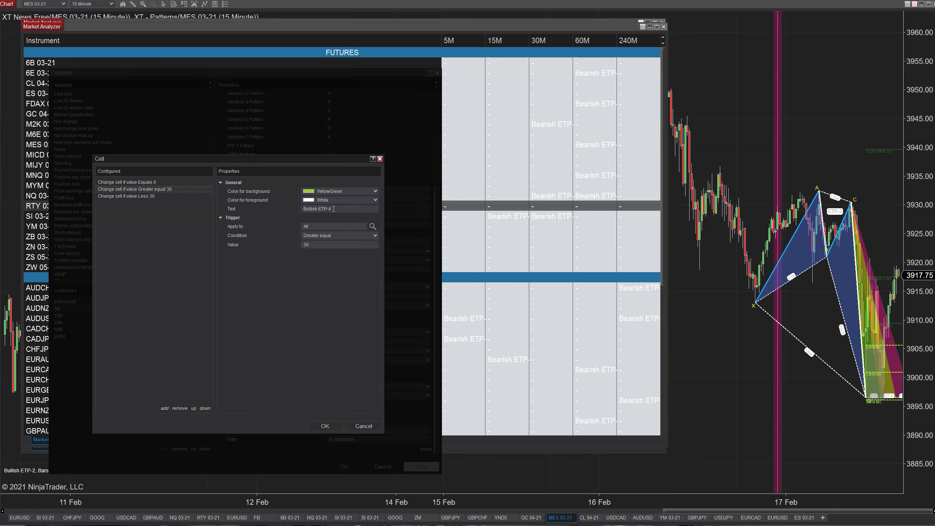
click(156, 195)
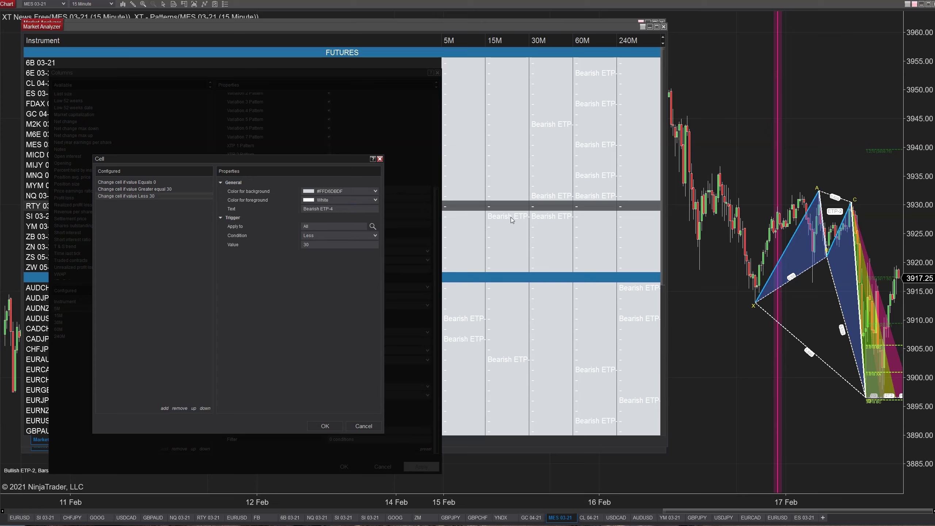
click(376, 200)
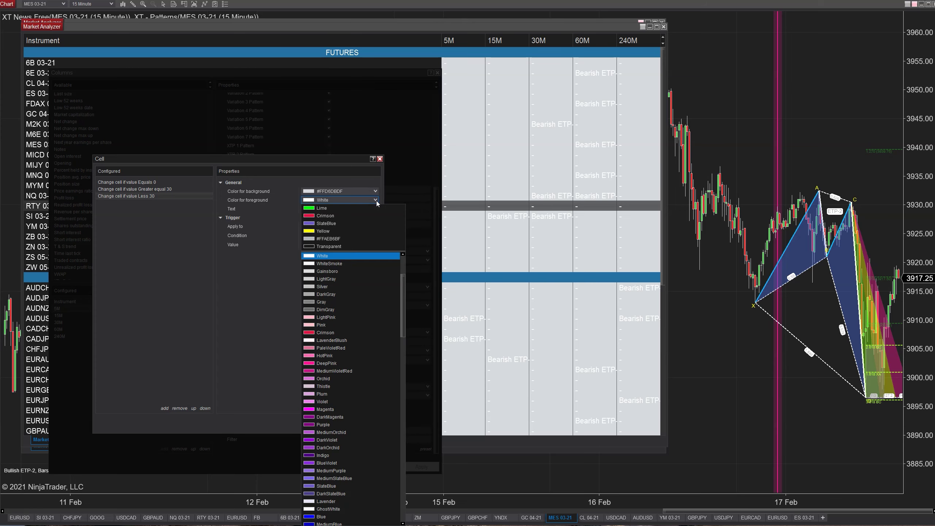
click(356, 221)
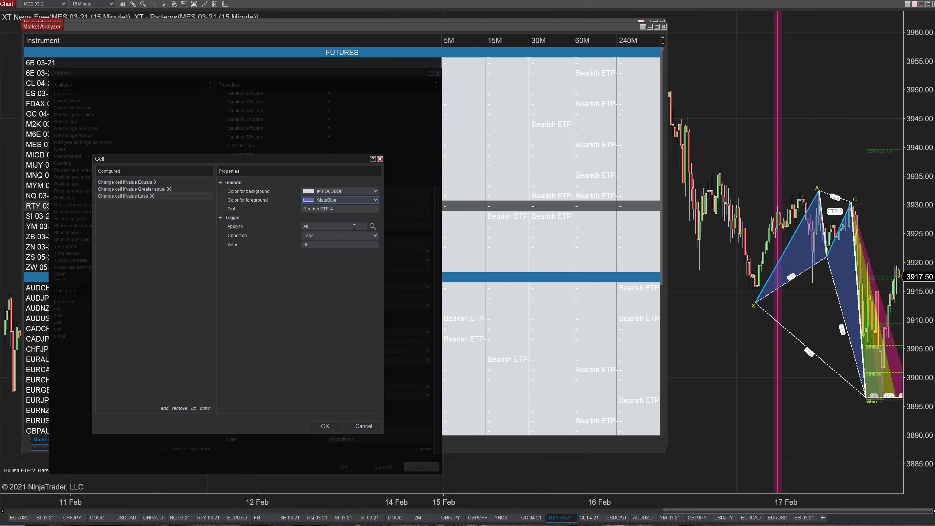
click(322, 425)
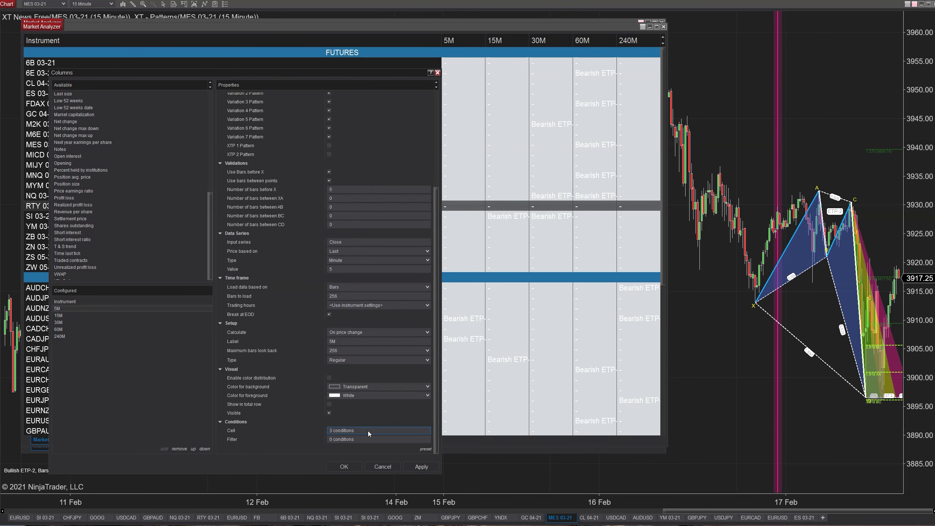
click(439, 467)
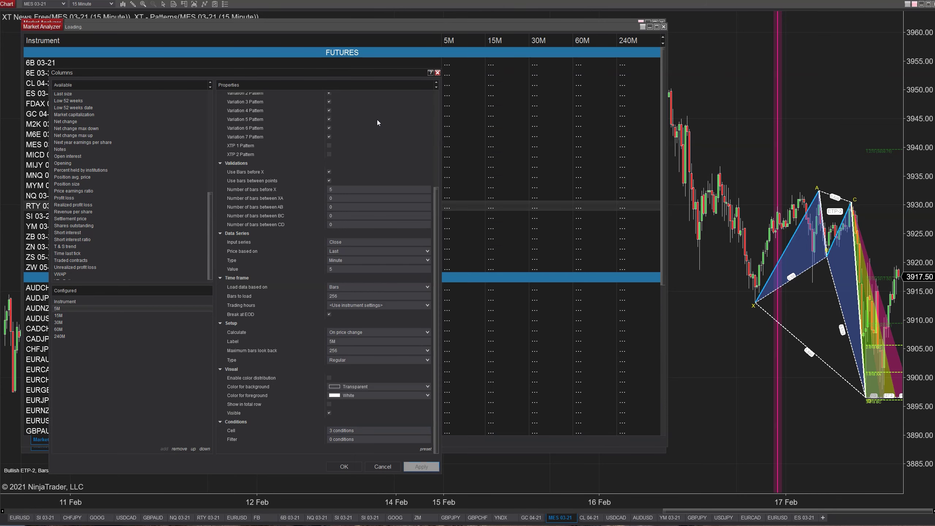
Reopen Columns from the MES row and bring up the 100T column's cell conditions.
click(383, 467)
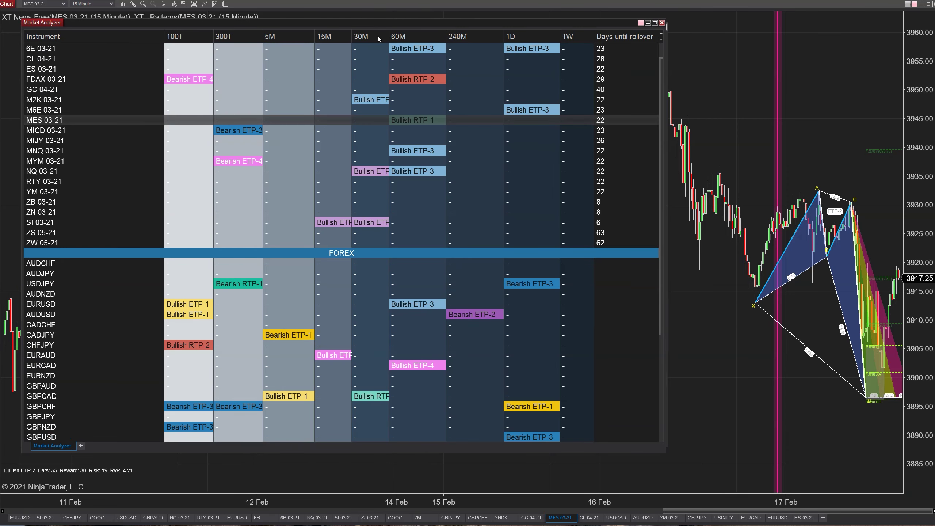
right_click(380, 119)
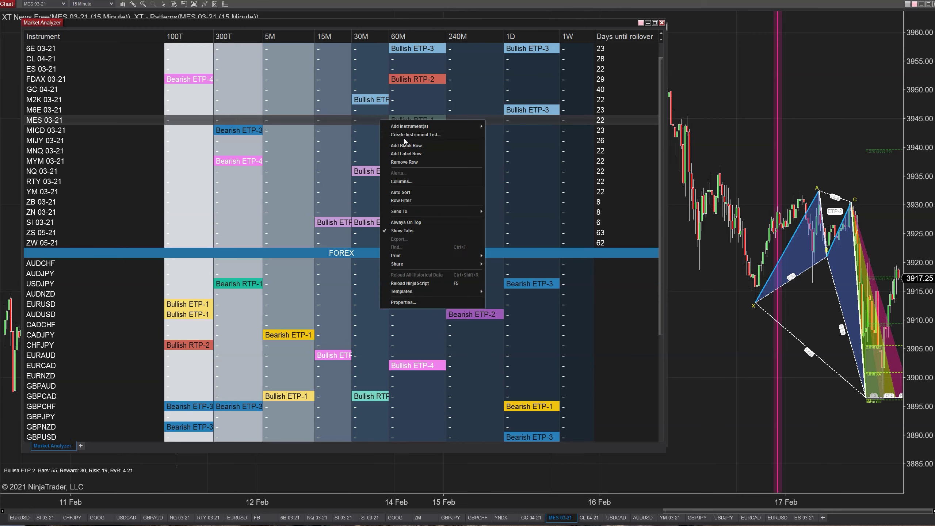
click(420, 180)
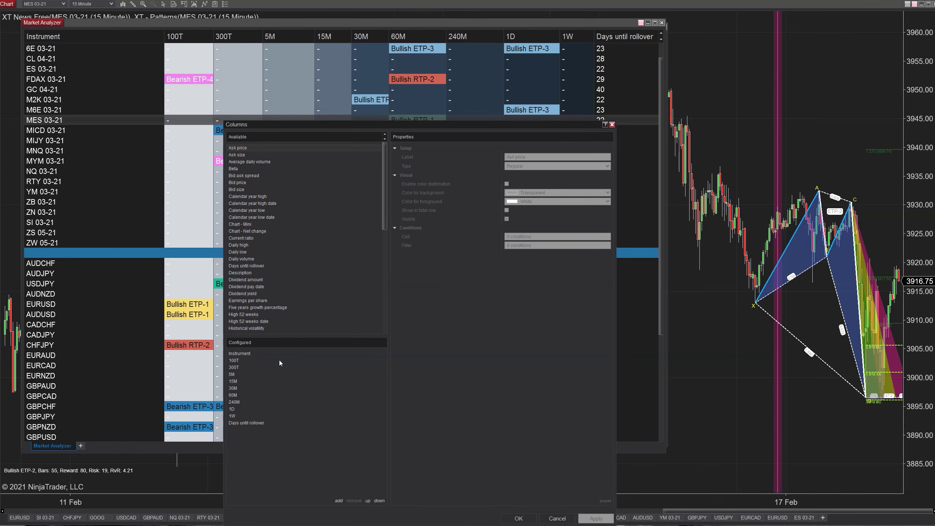
click(279, 359)
scroll(463, 373, down, 5)
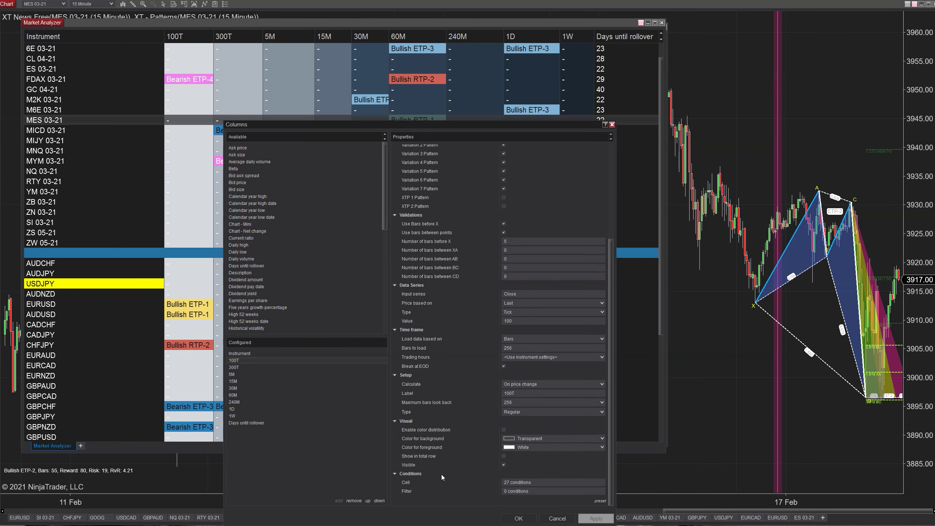
click(516, 482)
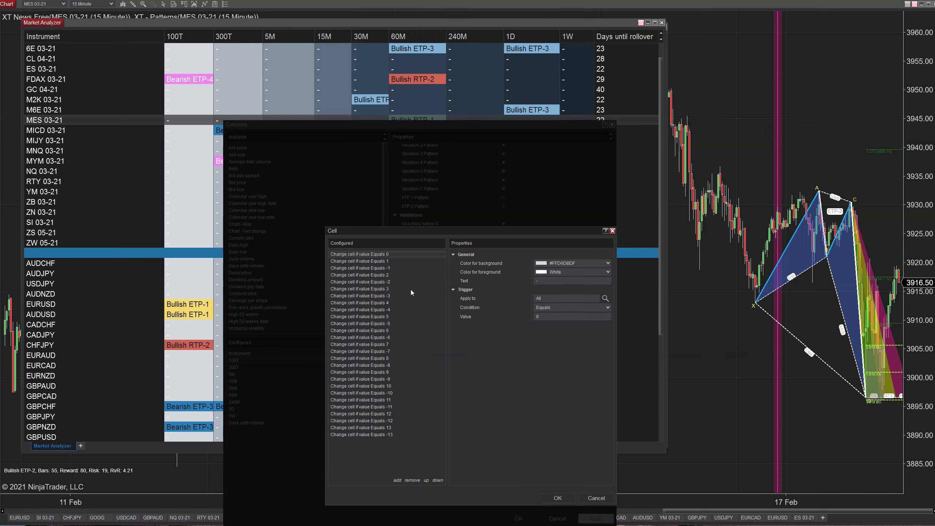
Inspect the Equals -3 Bearish ETP-3 and Equals 0 conditions, then close without changes.
click(385, 295)
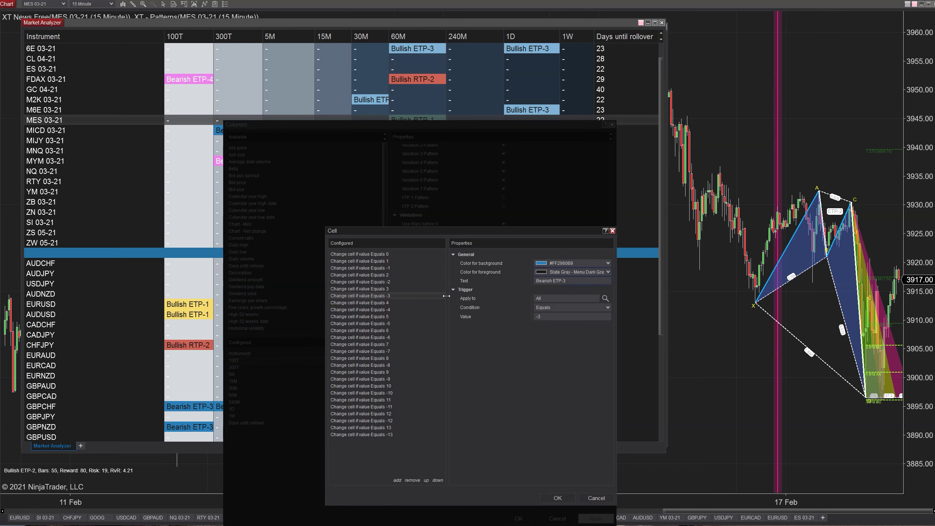
click(393, 253)
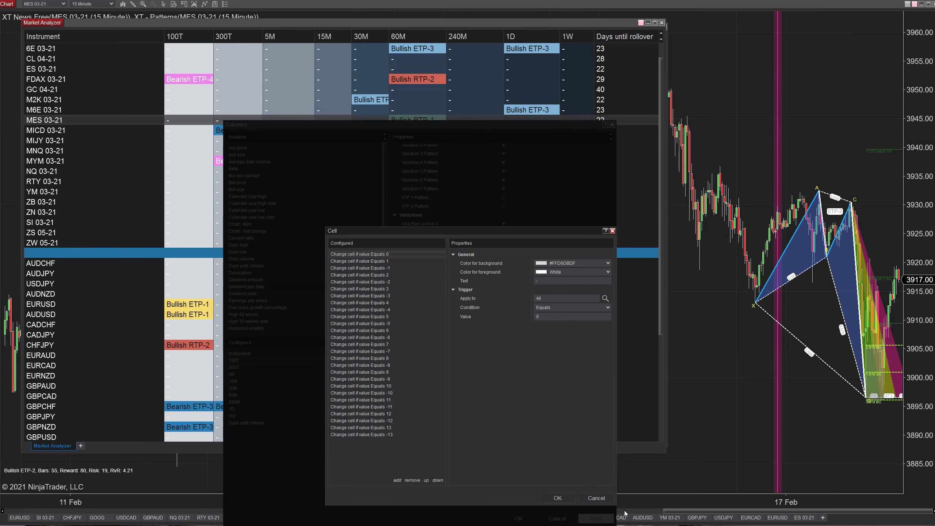
click(589, 497)
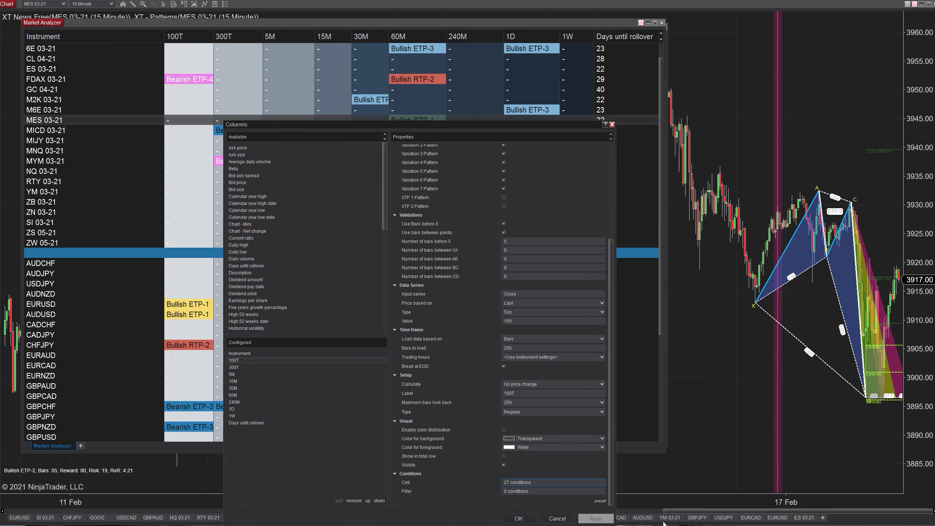
click(573, 520)
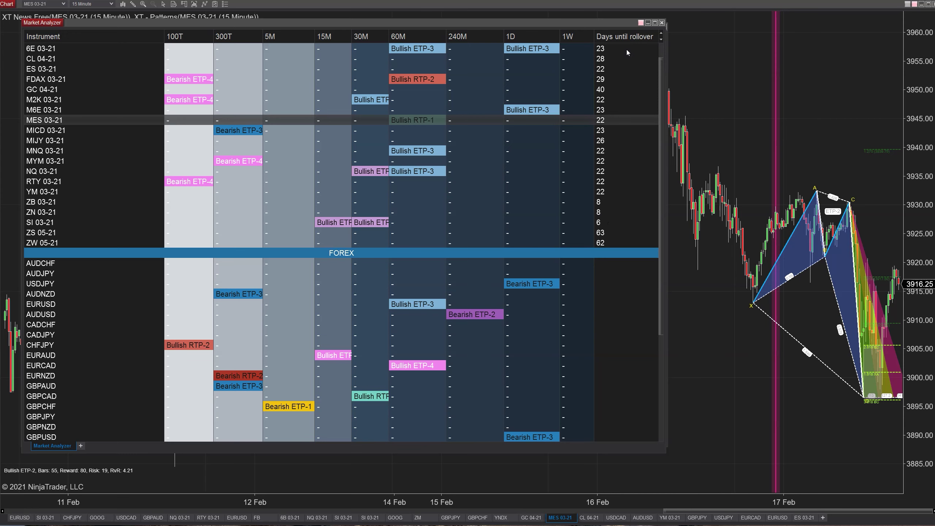
scroll(627, 50, up, 1)
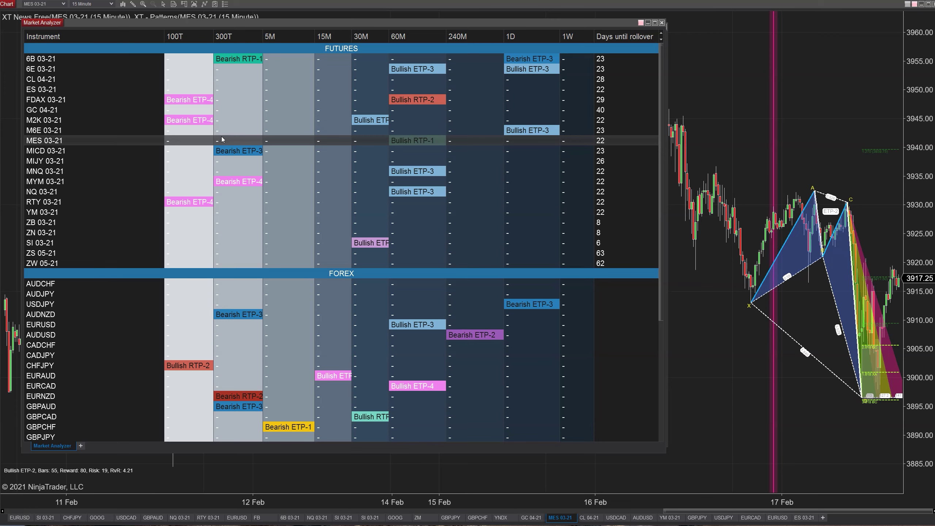
Open Alerts... from the MES 03-21 row's context menu.
right_click(222, 139)
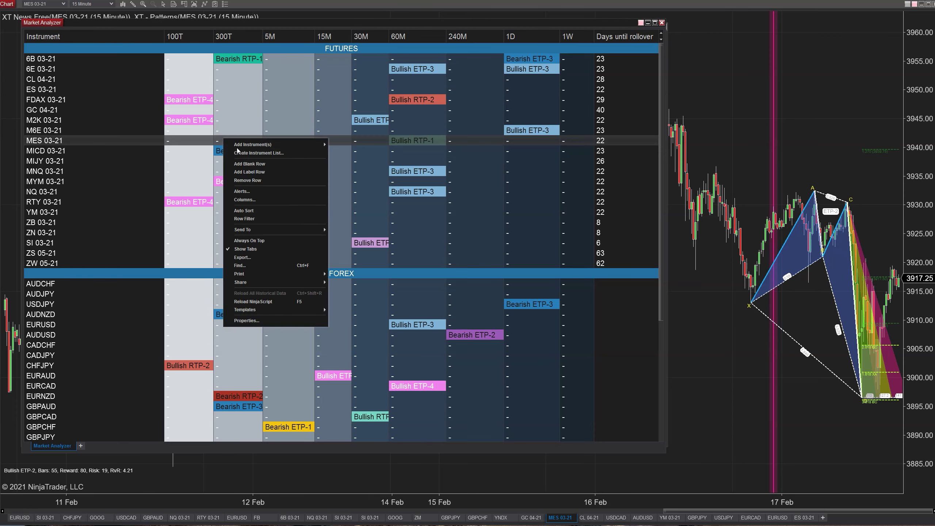
click(253, 191)
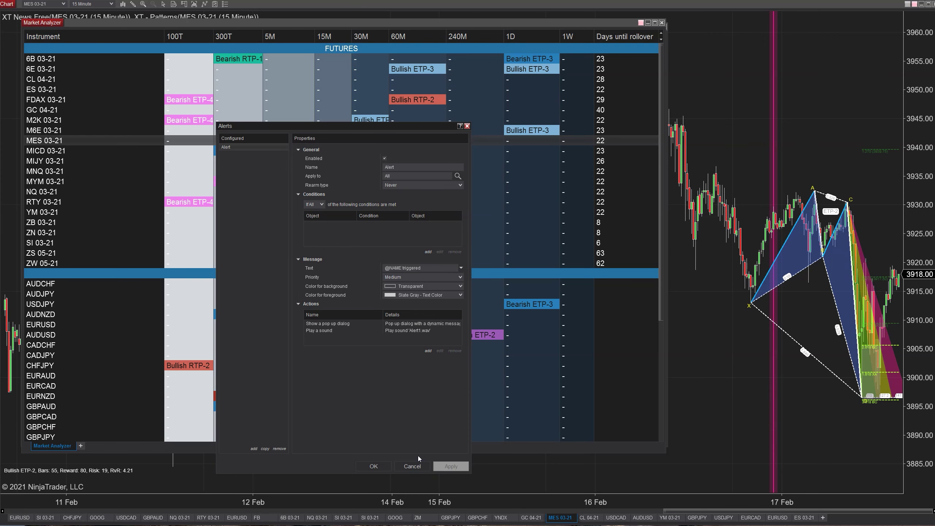
Cancel the Alerts dialog without adding an alert.
click(412, 466)
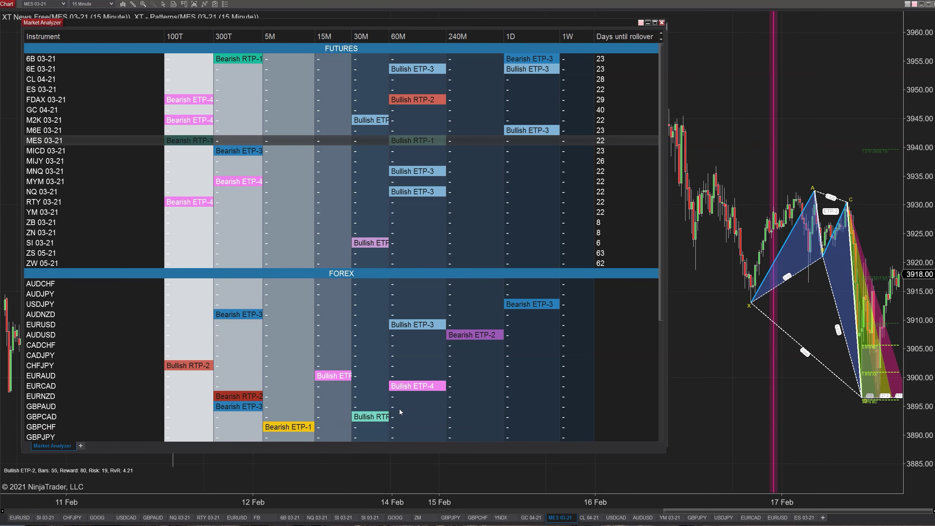